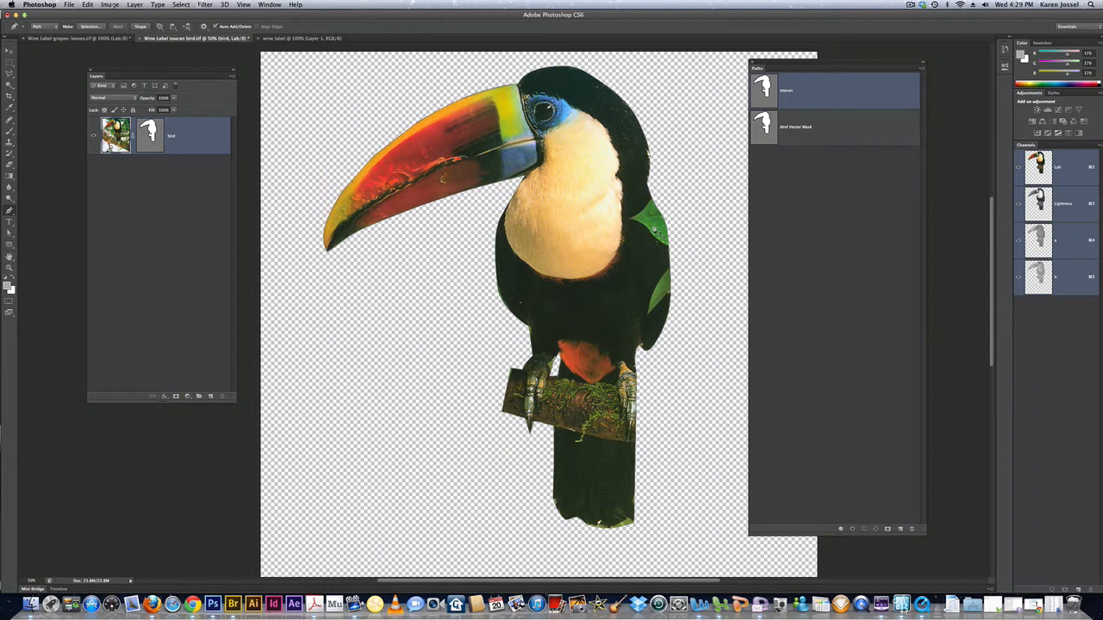
Step: View the blank wine label document, return to the toucan document, and display the bird layer's vector mask path
left_click(291, 38)
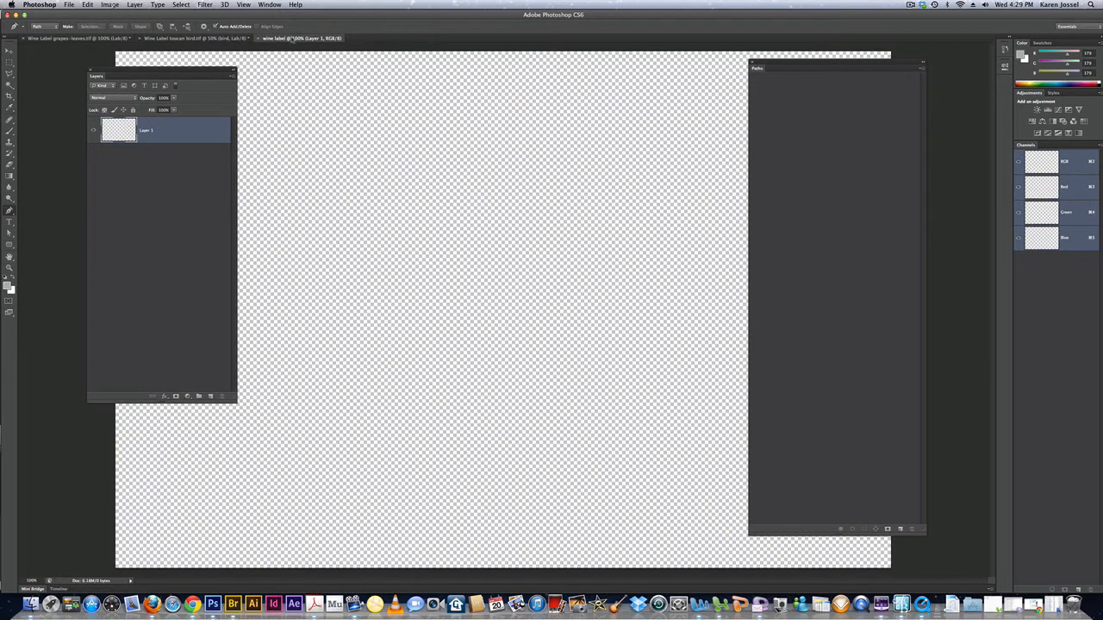
left_click(239, 39)
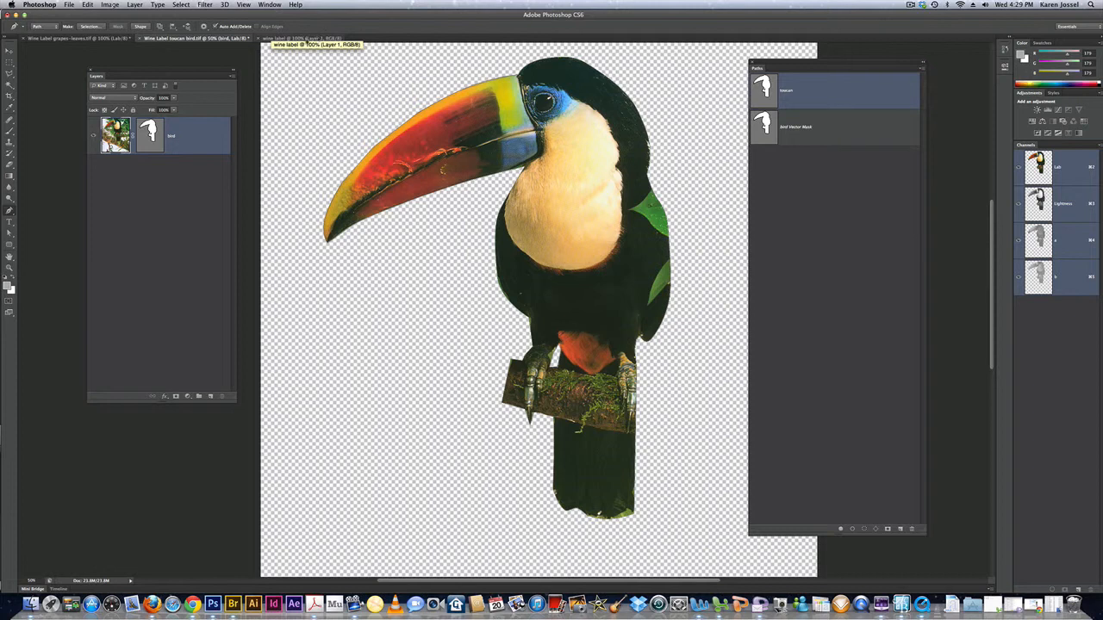
key("a")
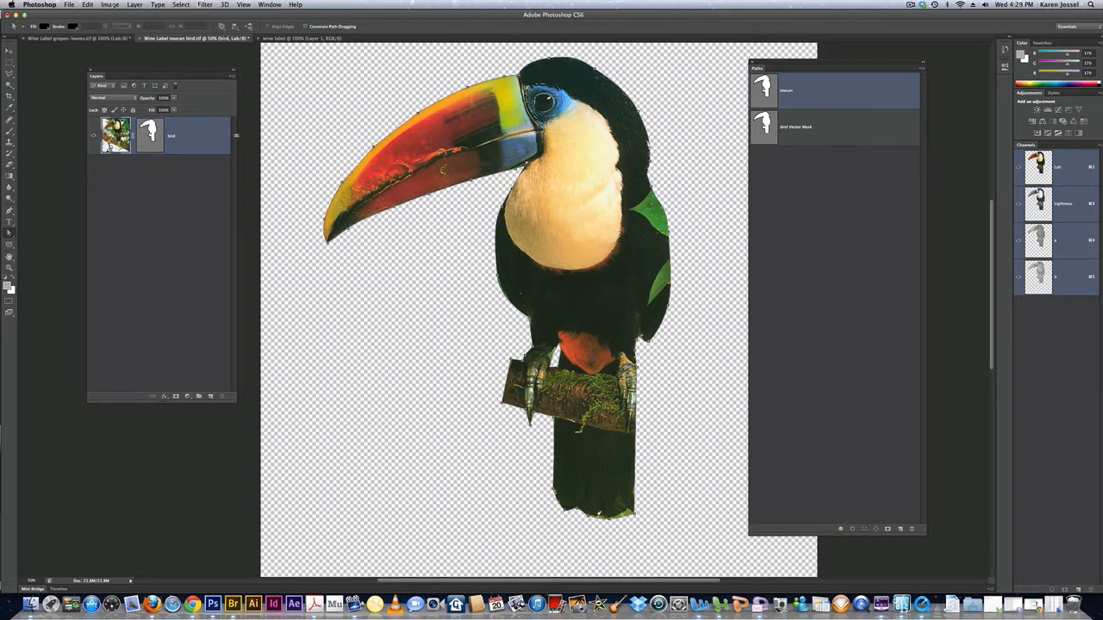
left_click(154, 131)
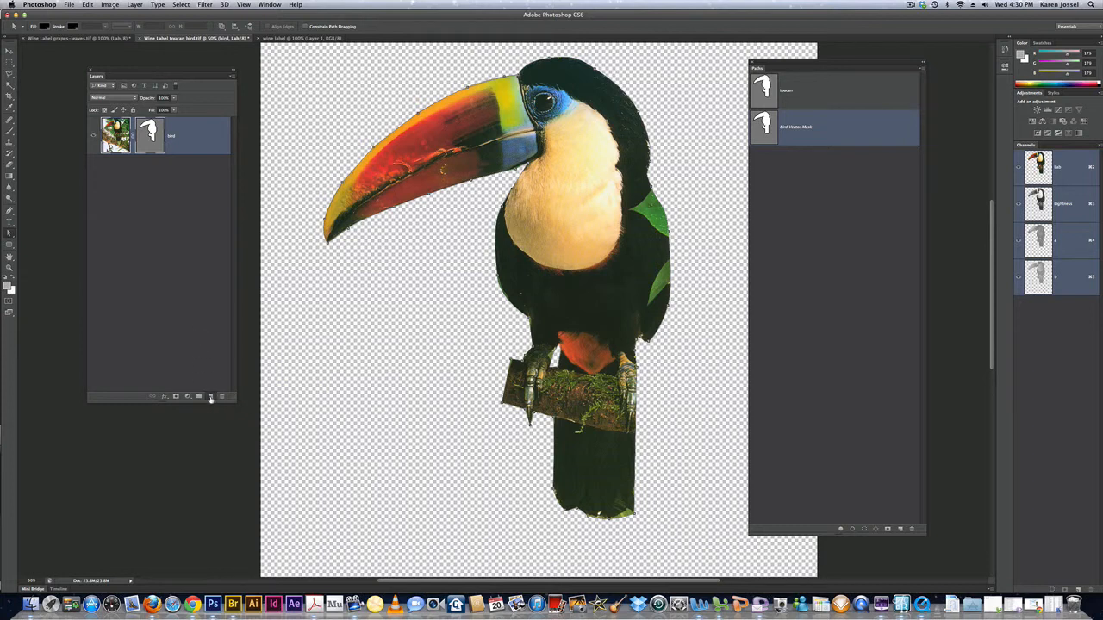
Step: Add a new layer above the bird layer and name it "fix layer"
left_click(210, 397)
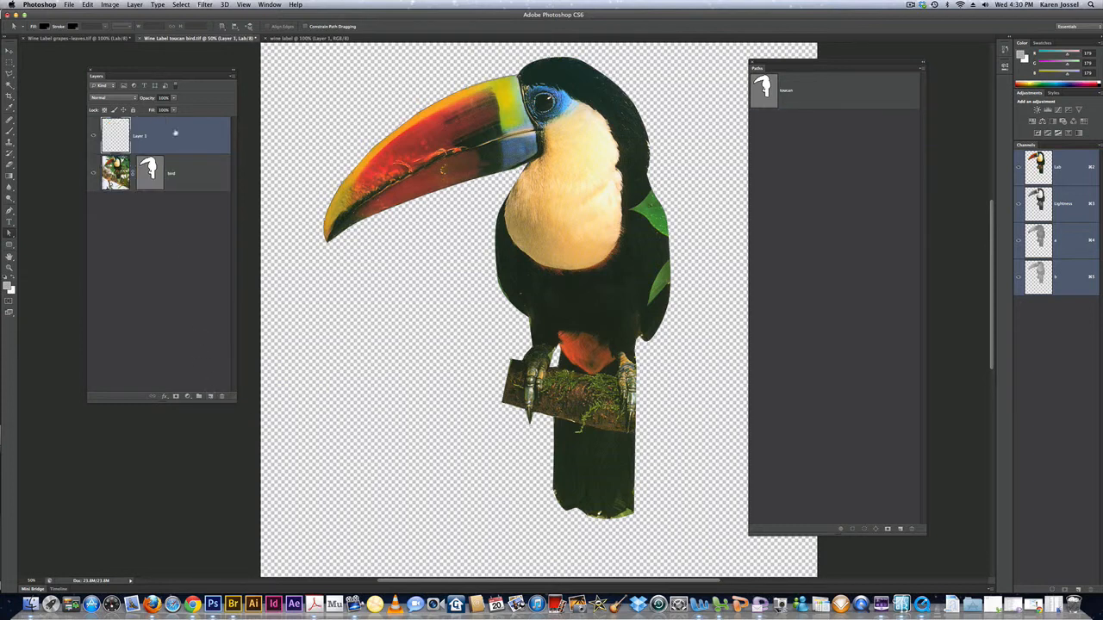
double_click(143, 136)
type("t")
type("ix lea")
type("yer")
key("Return")
Step: Choose the Clone Stamp tool and set it to sample from All Layers
left_click(10, 142)
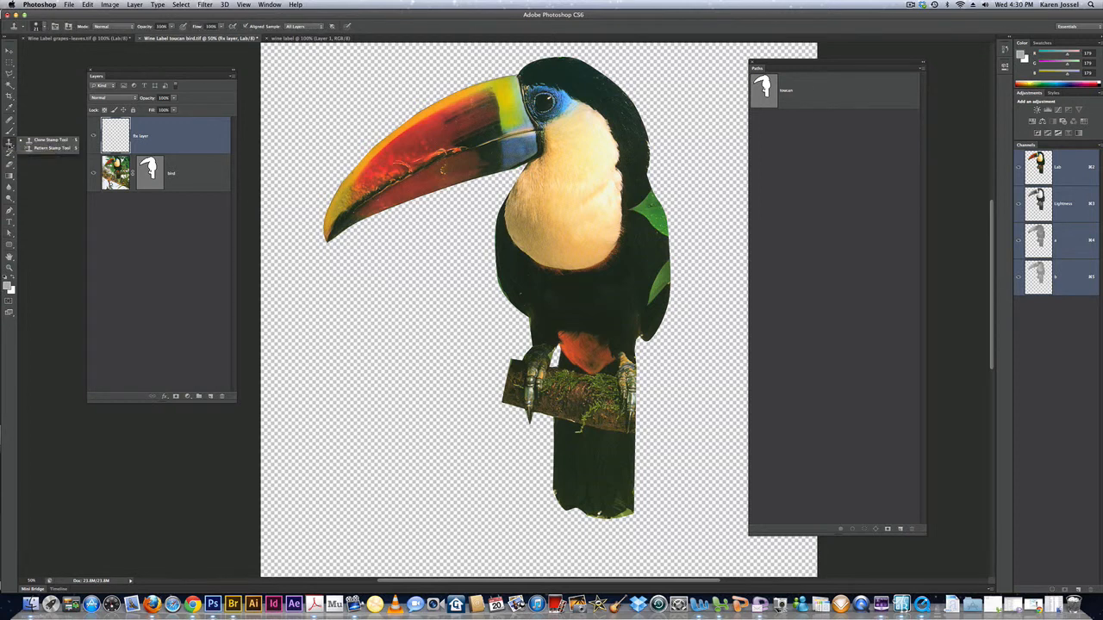
left_click(324, 27)
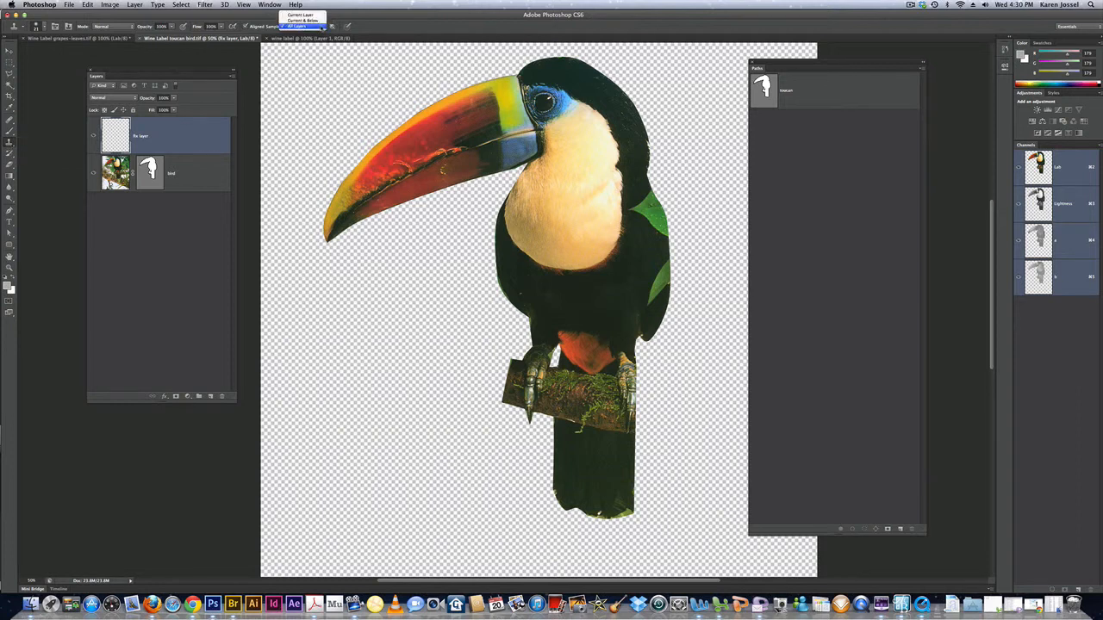
left_click(301, 15)
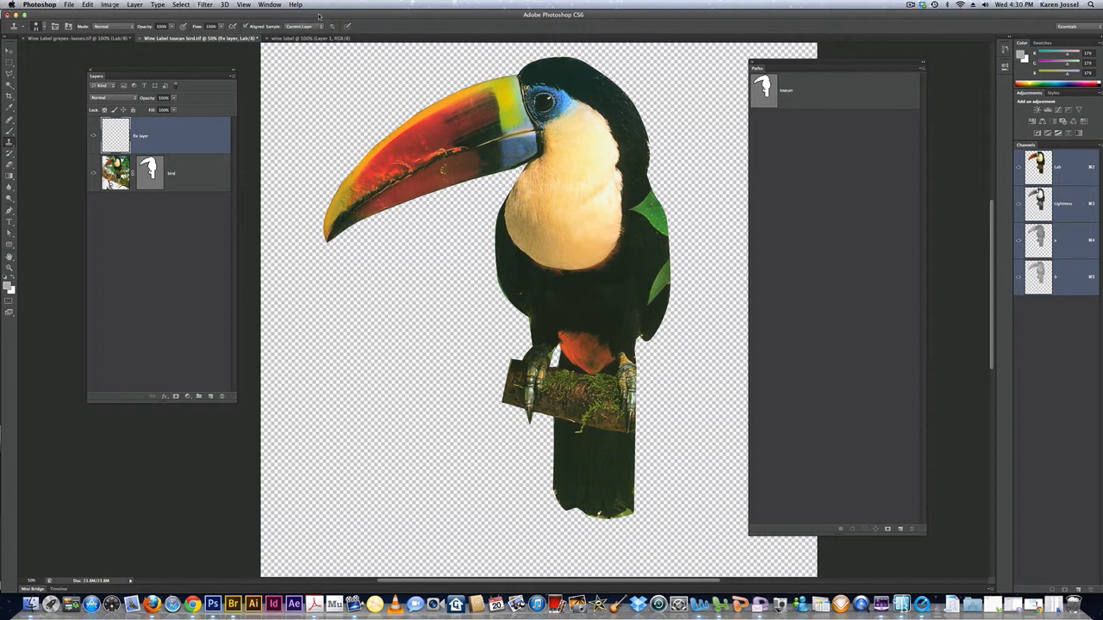
left_click(320, 26)
left_click(319, 32)
left_click(318, 26)
left_click(317, 32)
Step: Clone black feathers over the two green leaf patches on the toucan's wing, painting on the fix layer
left_click(633, 255, "alt")
mouse_move(651, 221)
left_mouse_down()
mouse_move(663, 231)
mouse_move(653, 200)
mouse_move(661, 229)
left_mouse_up()
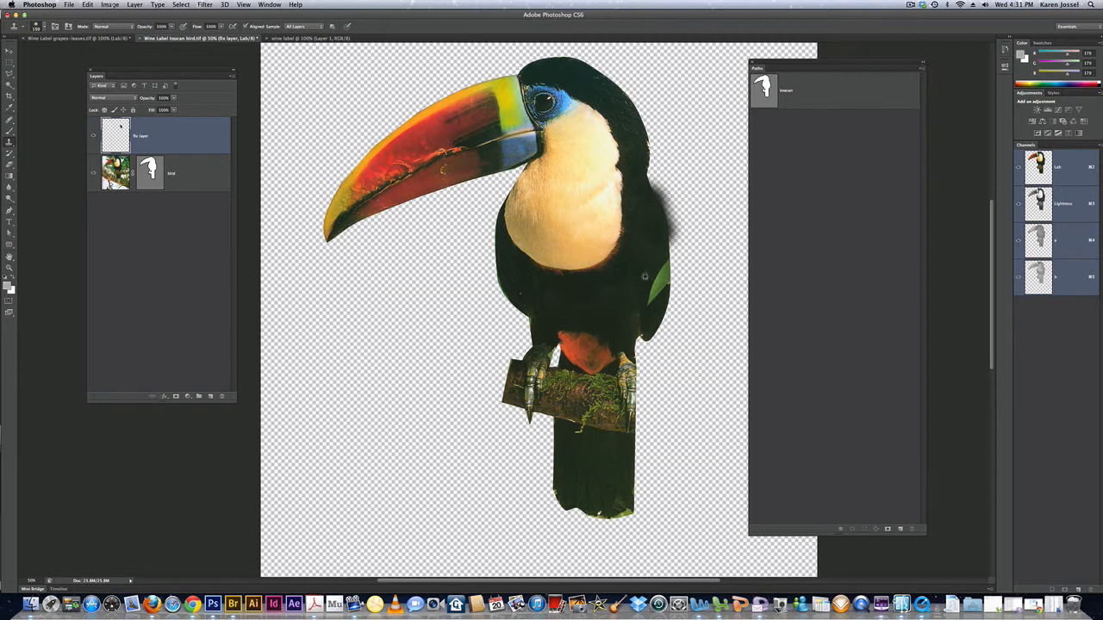
left_click(647, 272, "alt")
left_click_drag(652, 293, 650, 300)
left_click(646, 254, "alt")
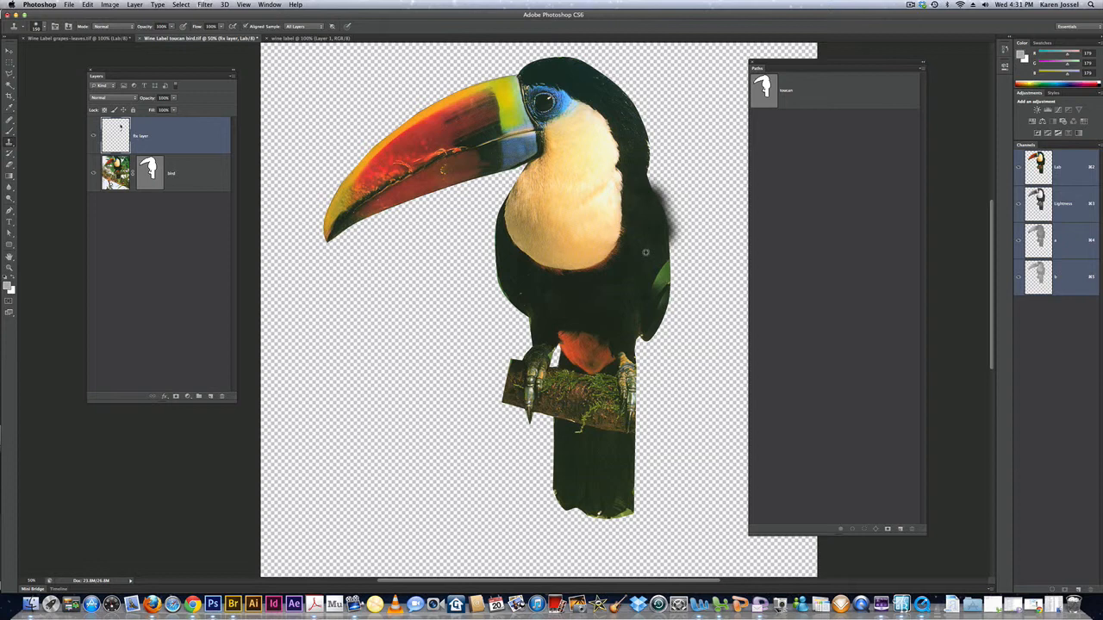
left_click(662, 296)
left_click(663, 298)
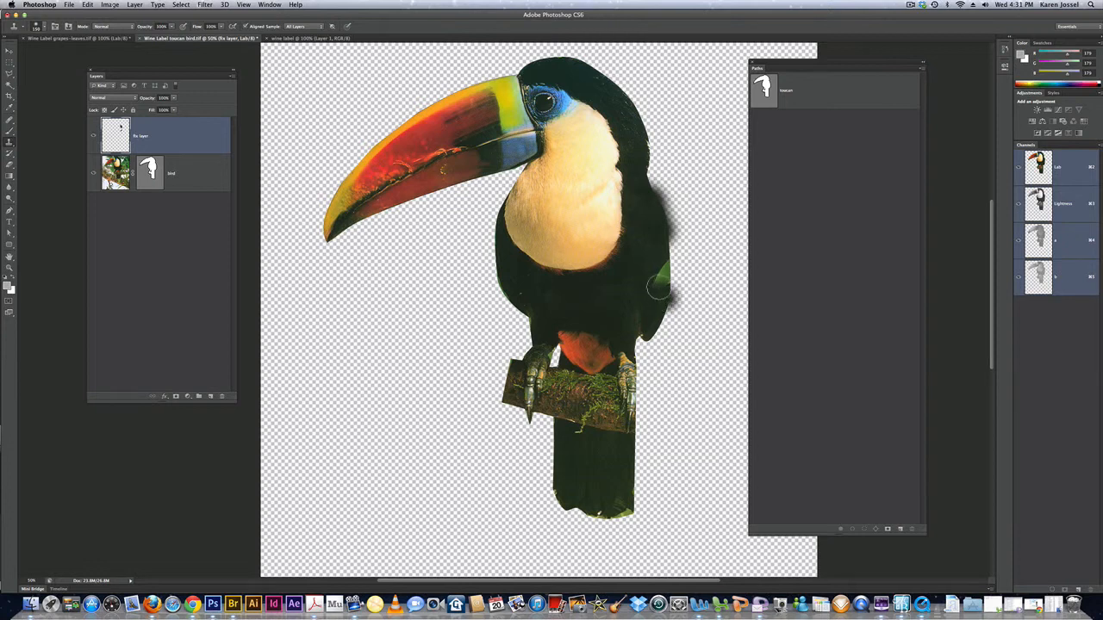
left_click(648, 239, "alt")
left_click(658, 283)
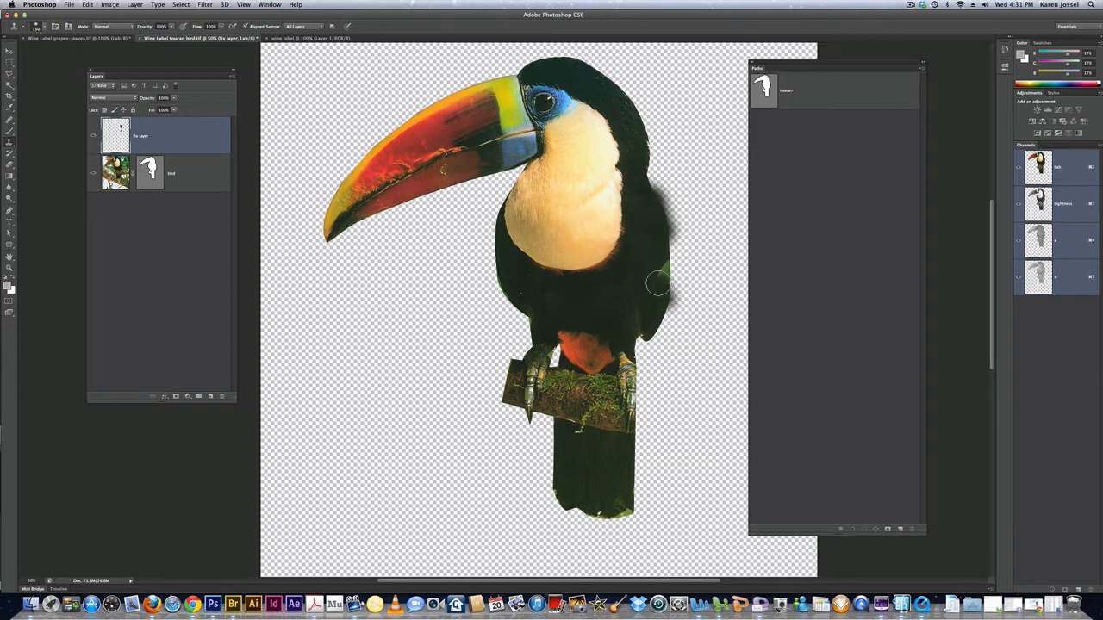
left_click(658, 281)
left_click(658, 271)
left_click(651, 244, "alt")
left_click(662, 271)
left_click(662, 270)
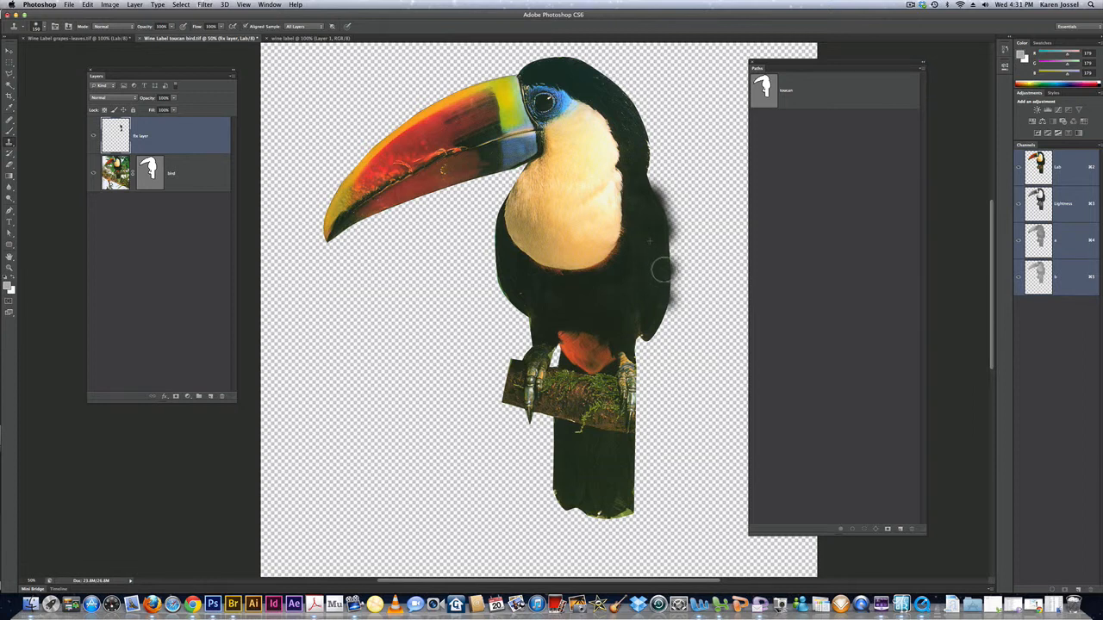
left_click_drag(661, 271, 662, 288)
Step: Clone more black feather texture along the outer edge of the lower wing, extending past the bird's outline
left_click(637, 192, "alt")
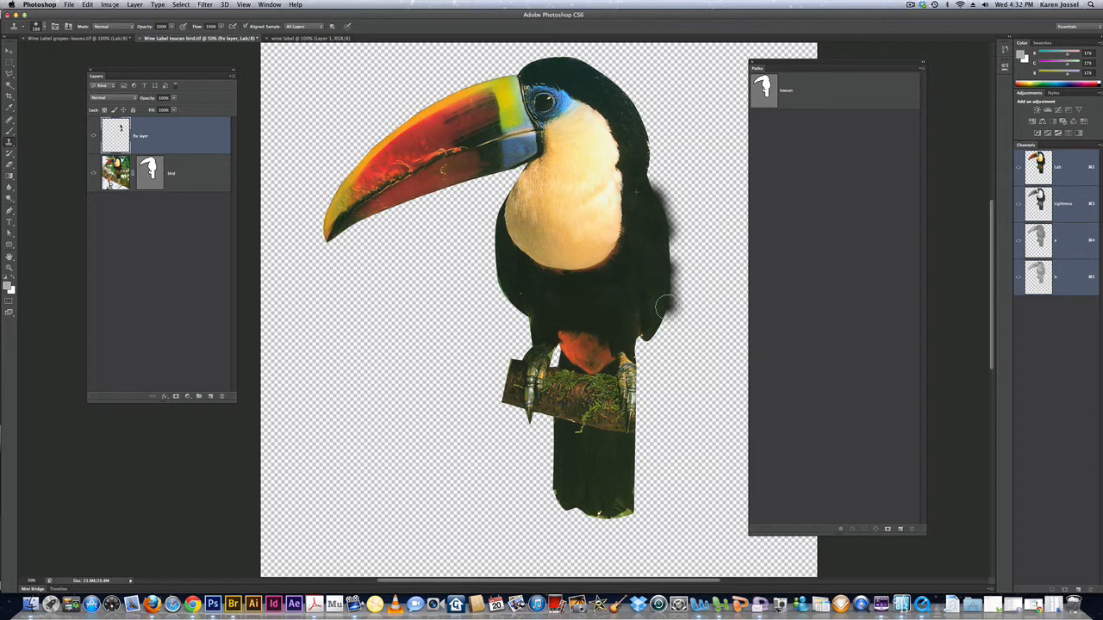
left_click(587, 296)
left_click(569, 296, "alt")
mouse_move(667, 298)
left_mouse_down()
mouse_move(674, 312)
mouse_move(707, 289)
left_mouse_up()
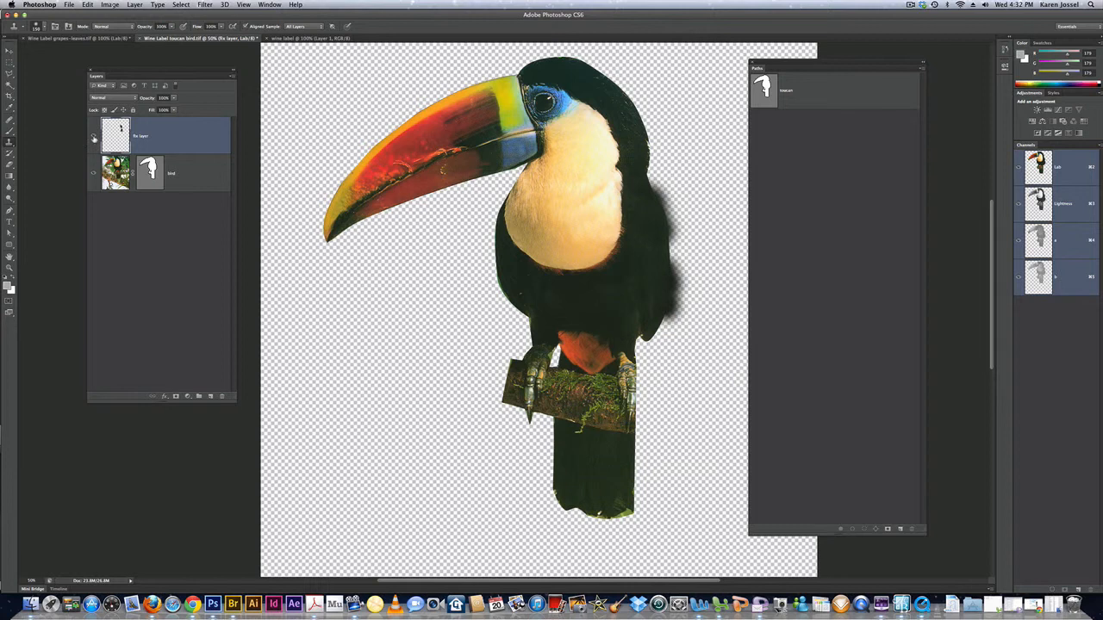
Step: Hide and show the fix layer to compare the wing before and after the cloning
left_click(94, 137)
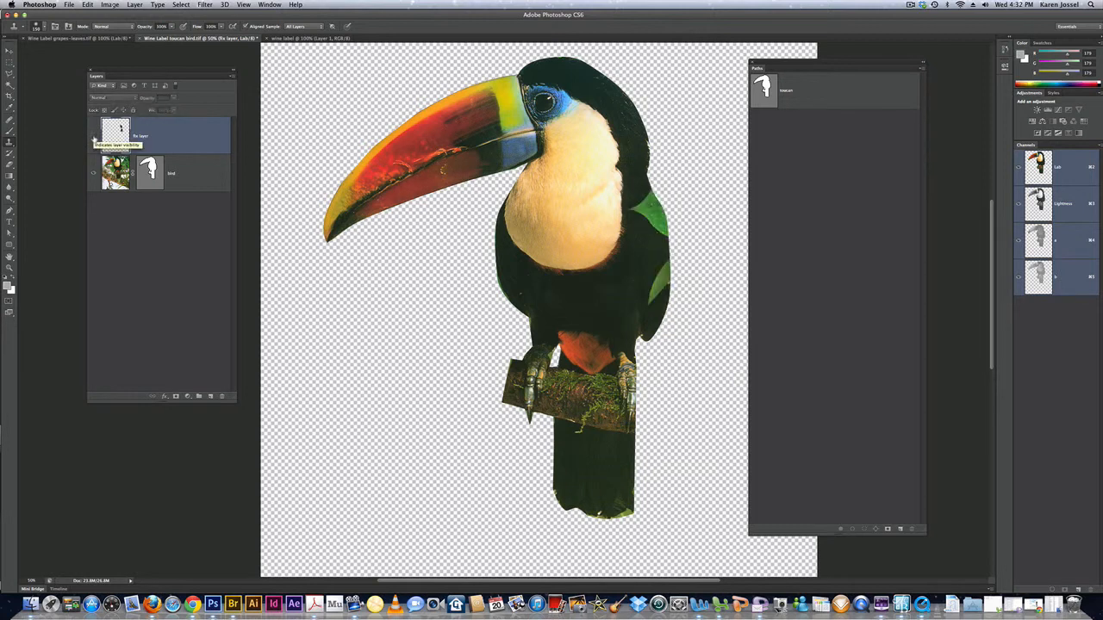
left_click(94, 138)
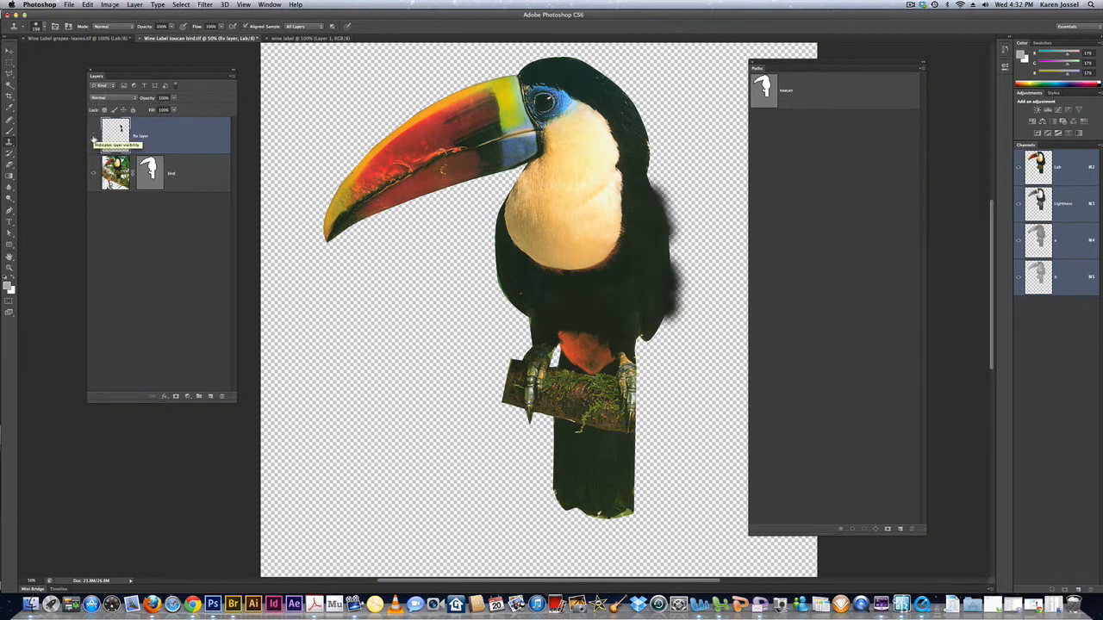
left_click(94, 138)
left_click(94, 137)
Step: Load the bird layer's vector mask as a selection and add it as a layer mask on the fix layer
left_click(150, 169, "super")
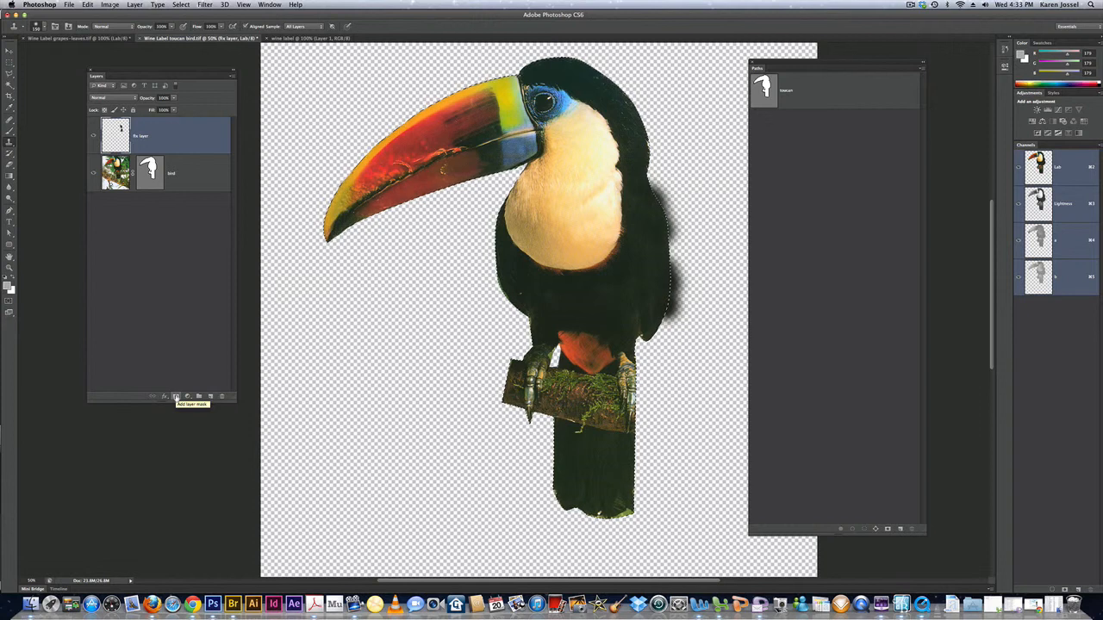
left_click(176, 398)
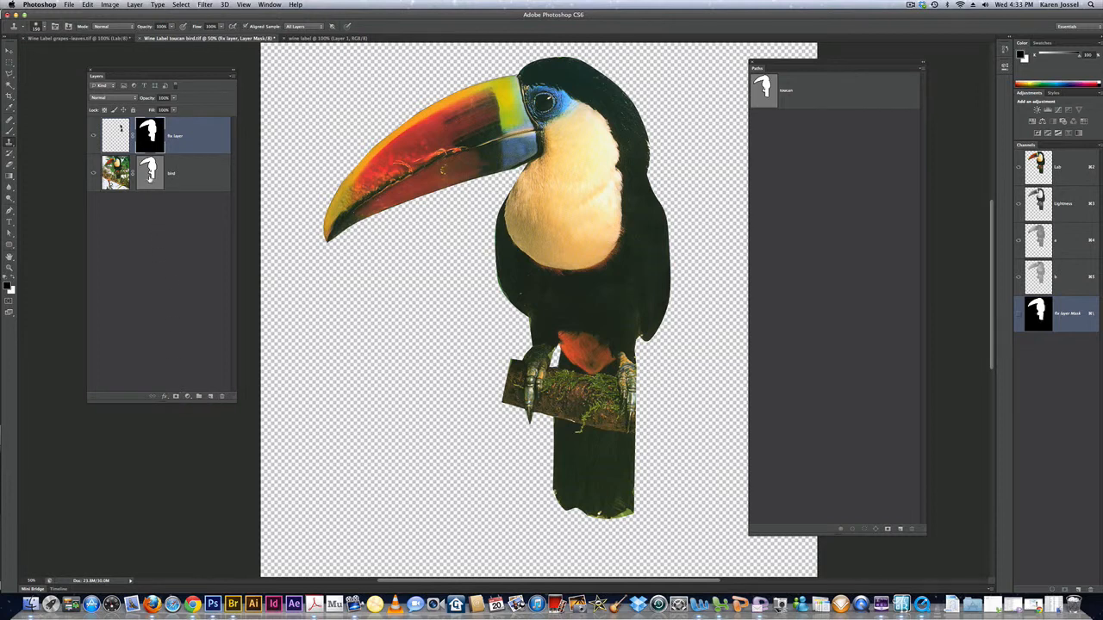
Step: Adjust the bird layer's vector mask path with Direct Selection at the body edge opposite the repaired wing
left_click(150, 180)
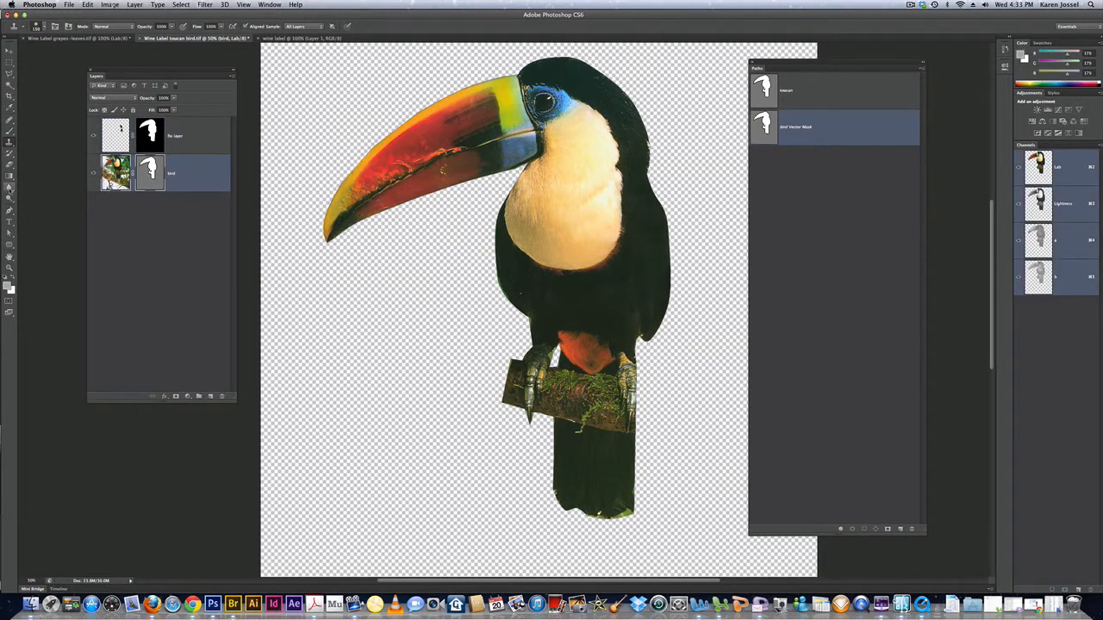
left_click(11, 233)
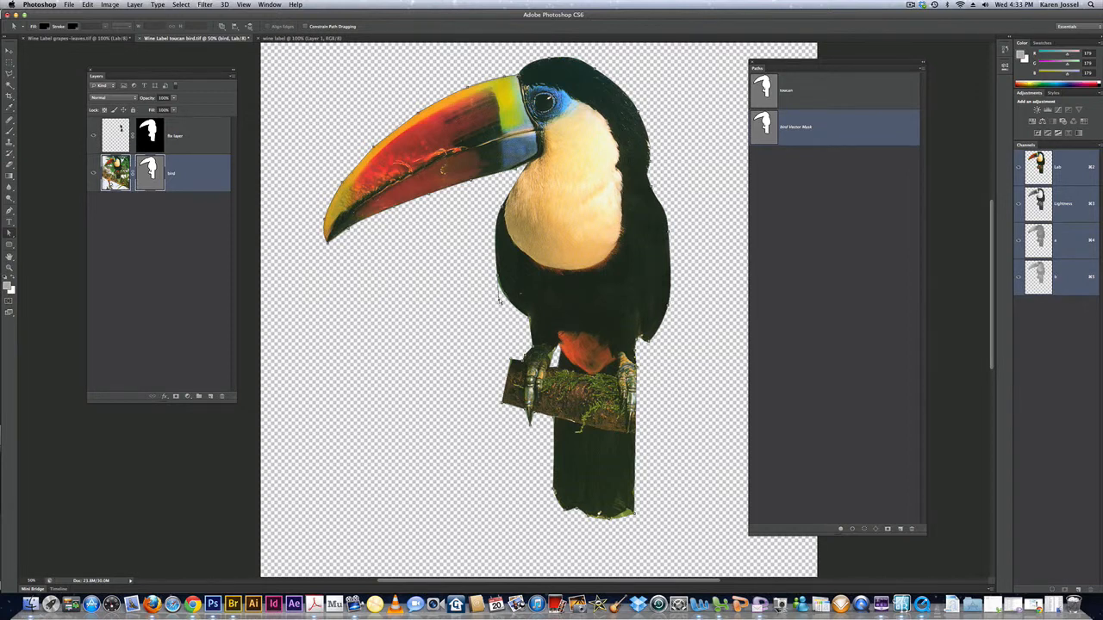
left_click_drag(508, 302, 506, 301)
left_click(9, 211)
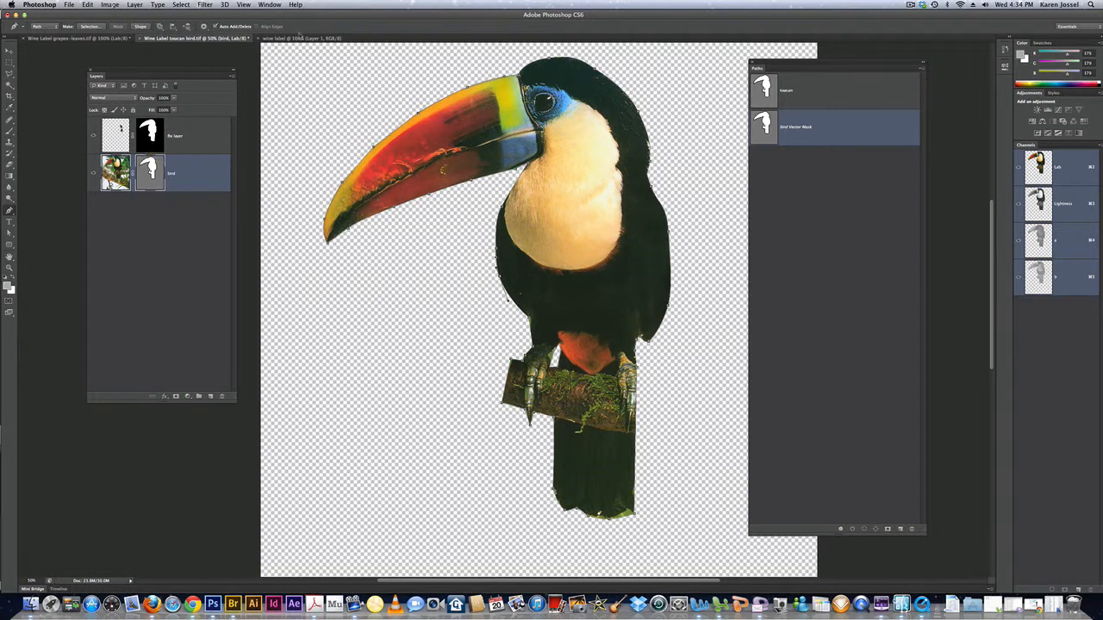
Step: Float the wine label document in its own window and move the Paths panel off it
left_click(299, 39)
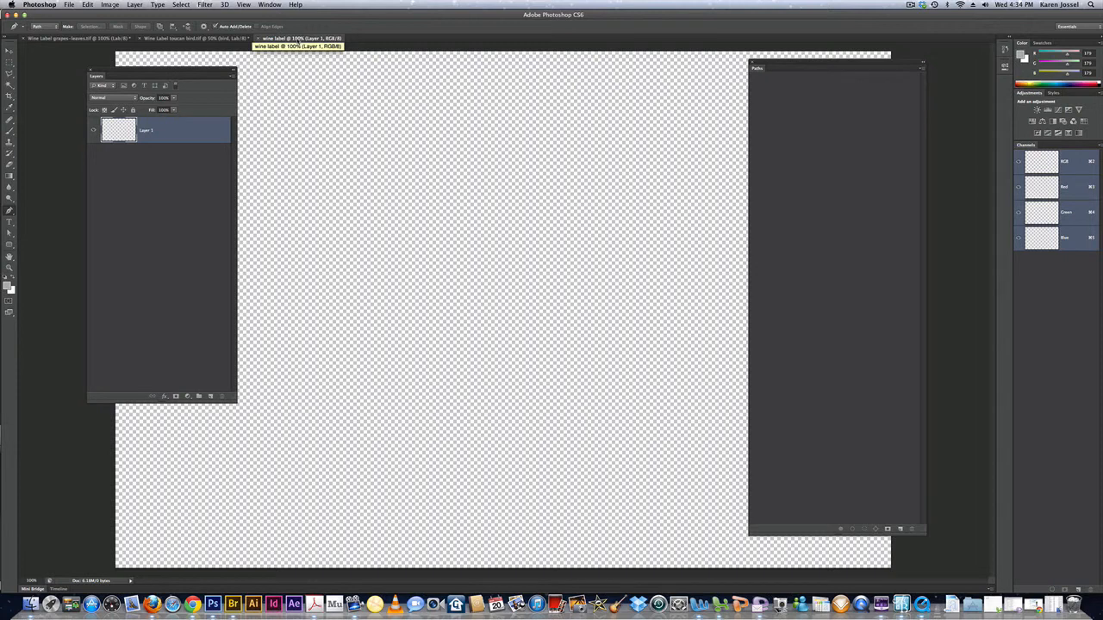
left_click_drag(297, 40, 583, 52)
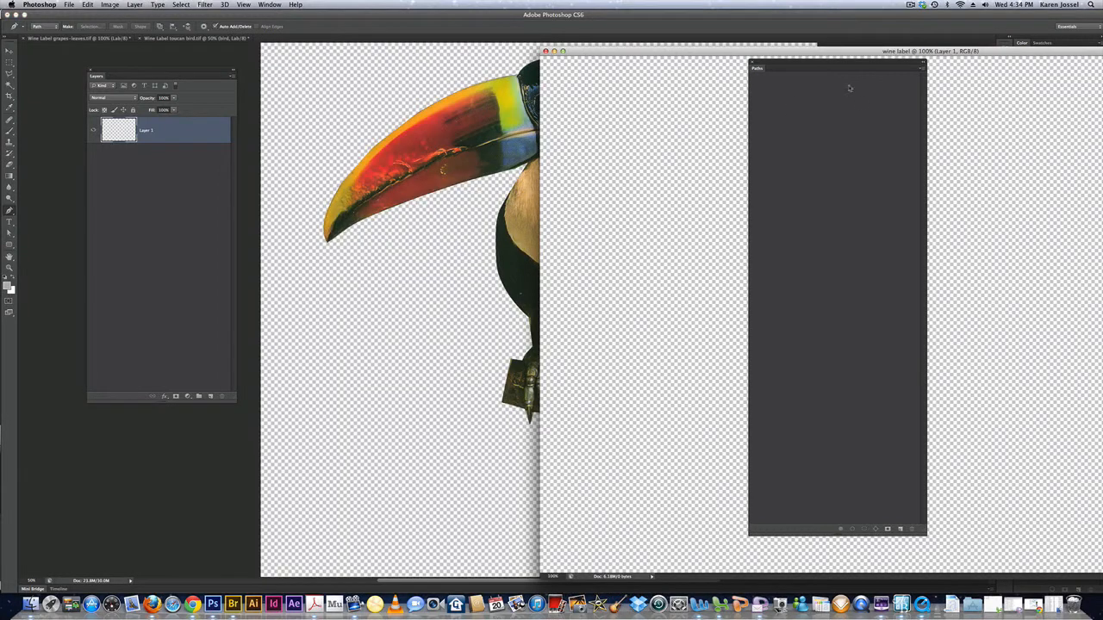
left_click_drag(826, 67, 97, 204)
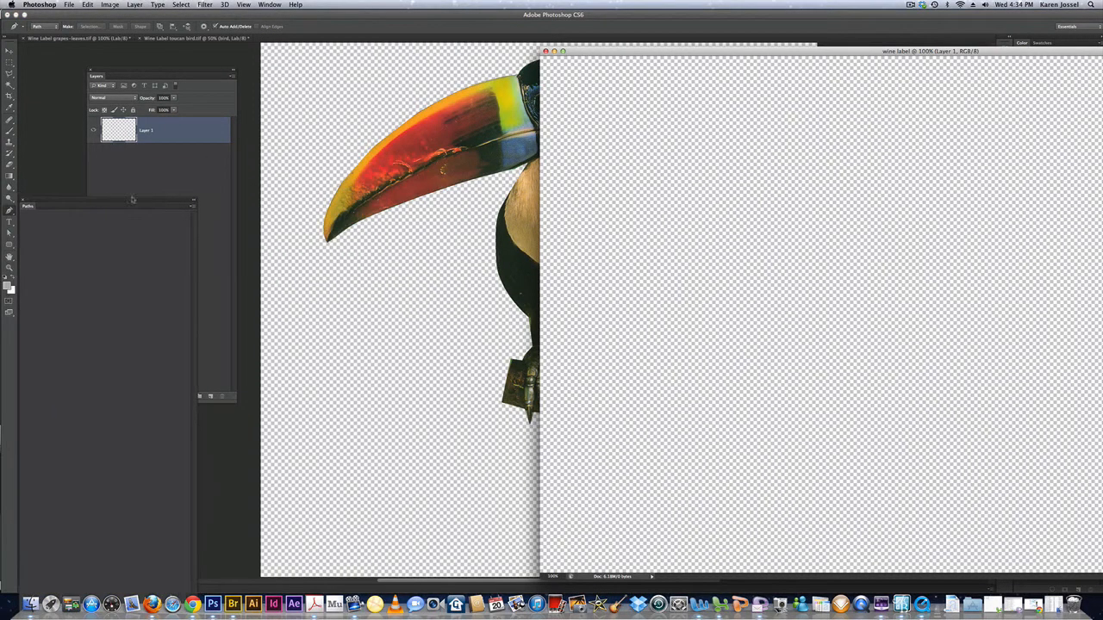
Step: Return to the toucan document and select both the fix layer and the bird layer
left_click(421, 84)
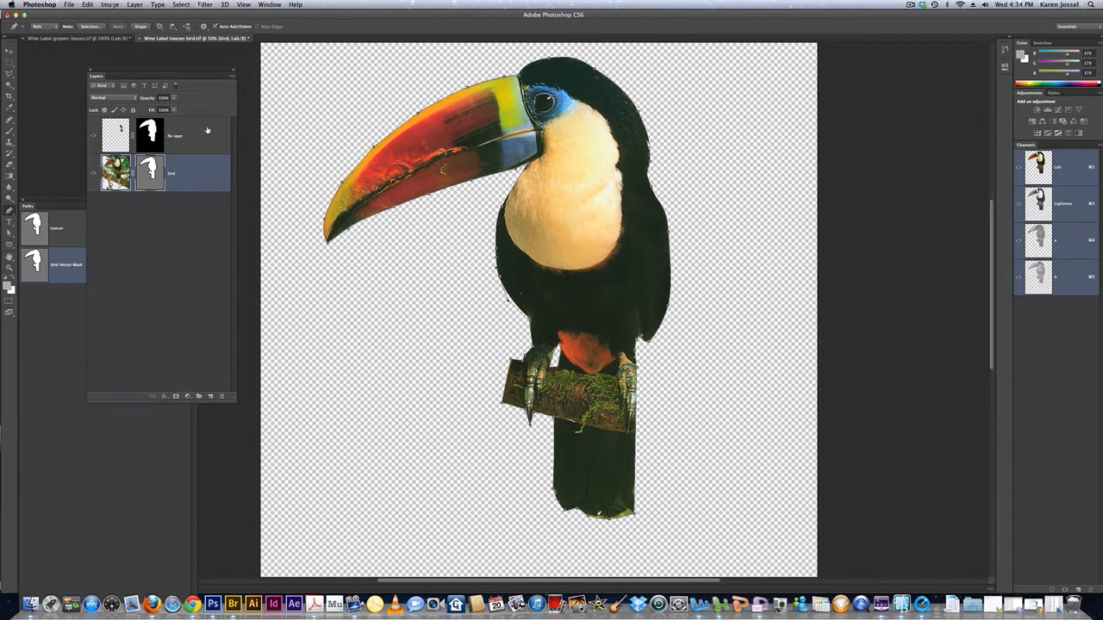
left_click(207, 130, "shift")
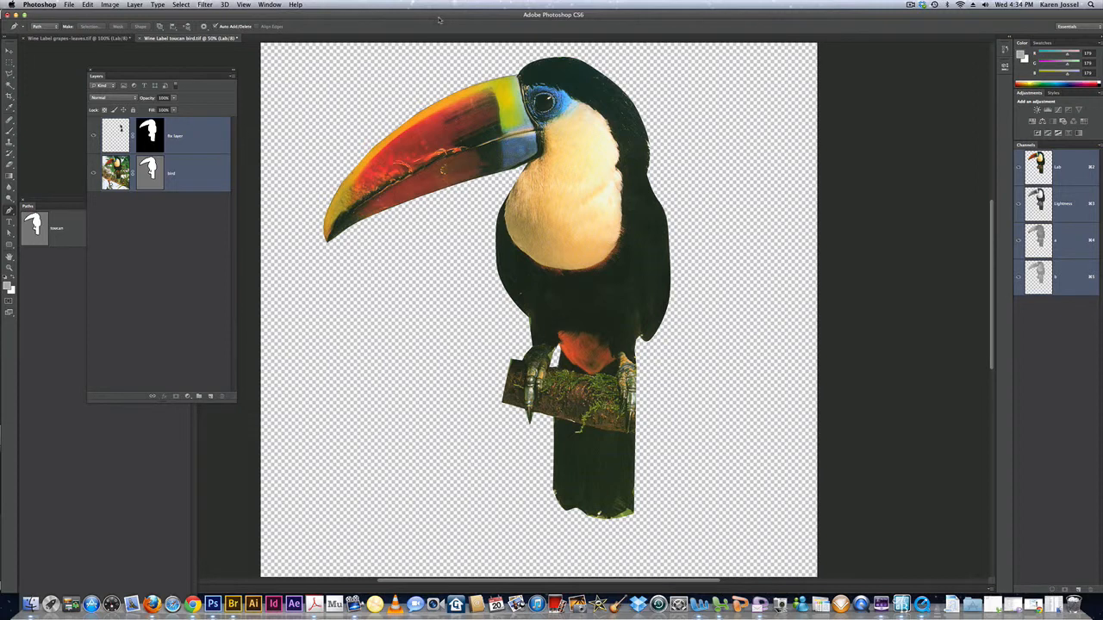
Step: Shift the main application window aside so the floating wine label window shows beside it, and activate the Move tool in the toucan document
mouse_move(439, 19)
left_mouse_down()
mouse_move(462, 18)
mouse_move(425, 18)
left_mouse_up()
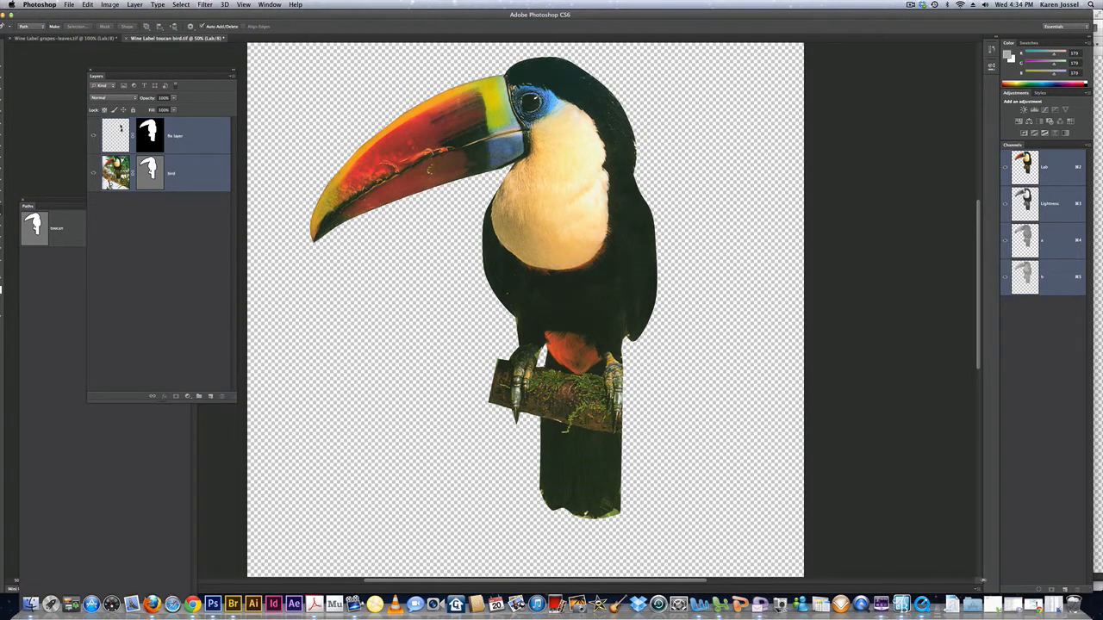
left_click_drag(949, 562, 759, 480)
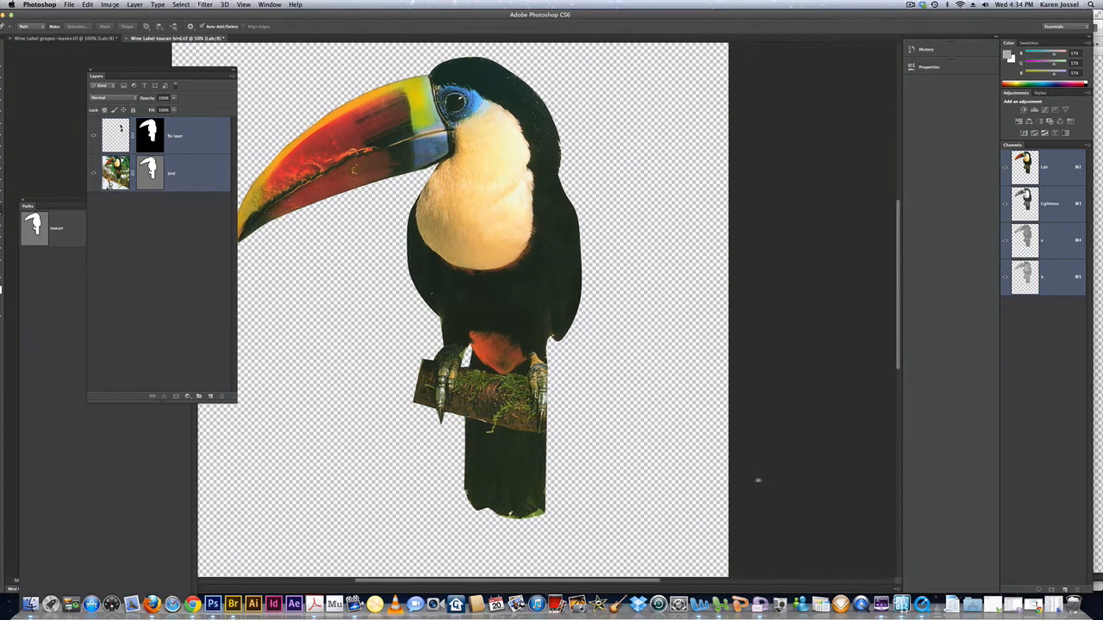
left_click_drag(877, 512, 983, 528)
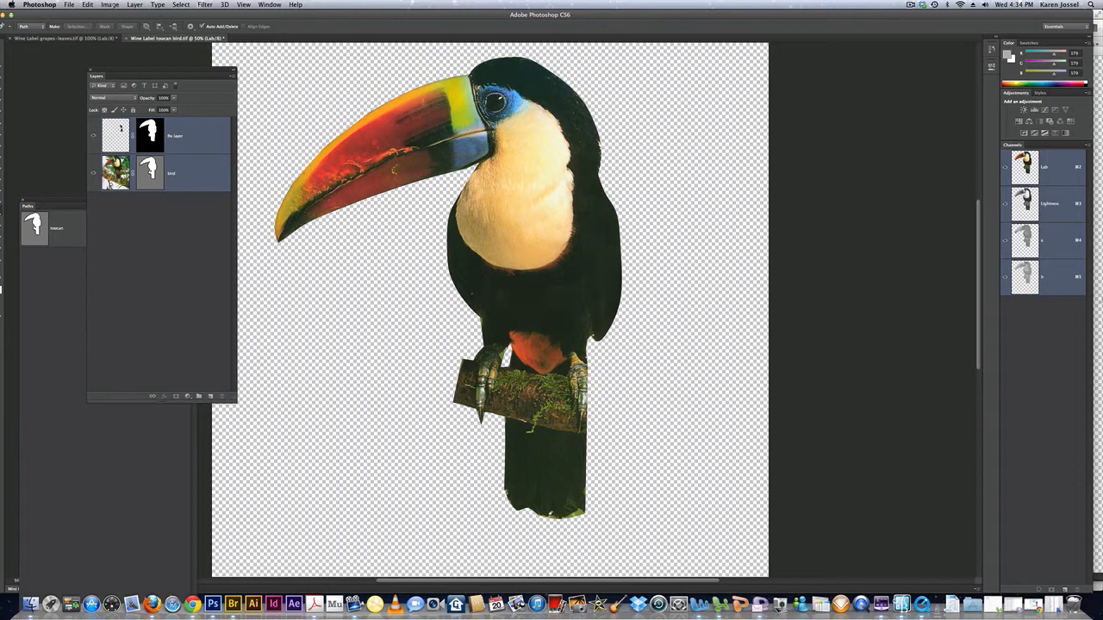
left_click(1097, 305)
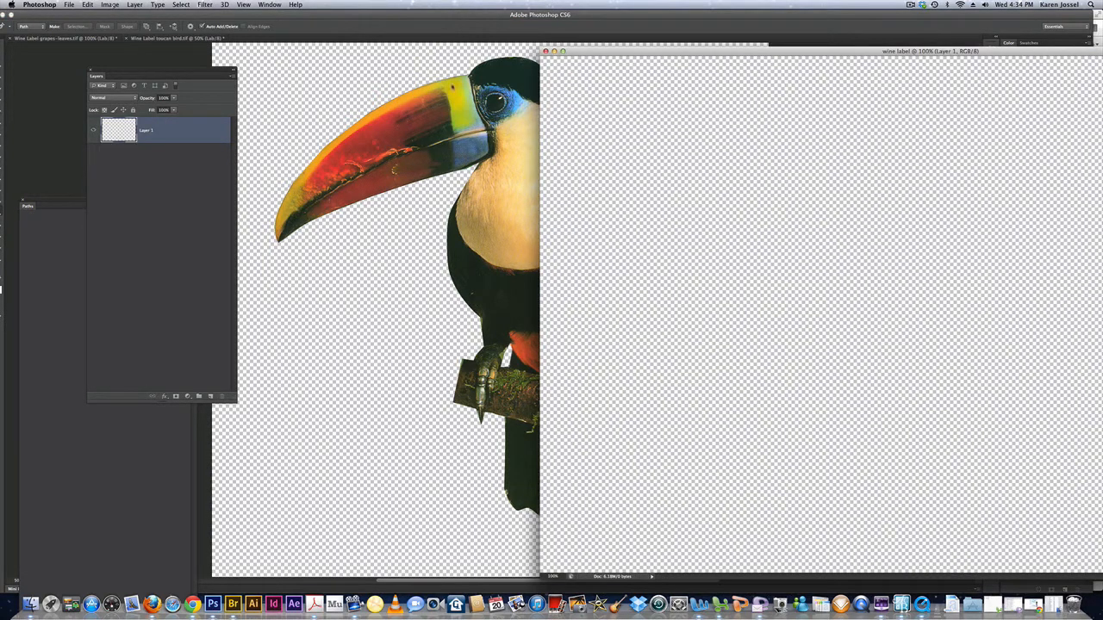
left_click(310, 95)
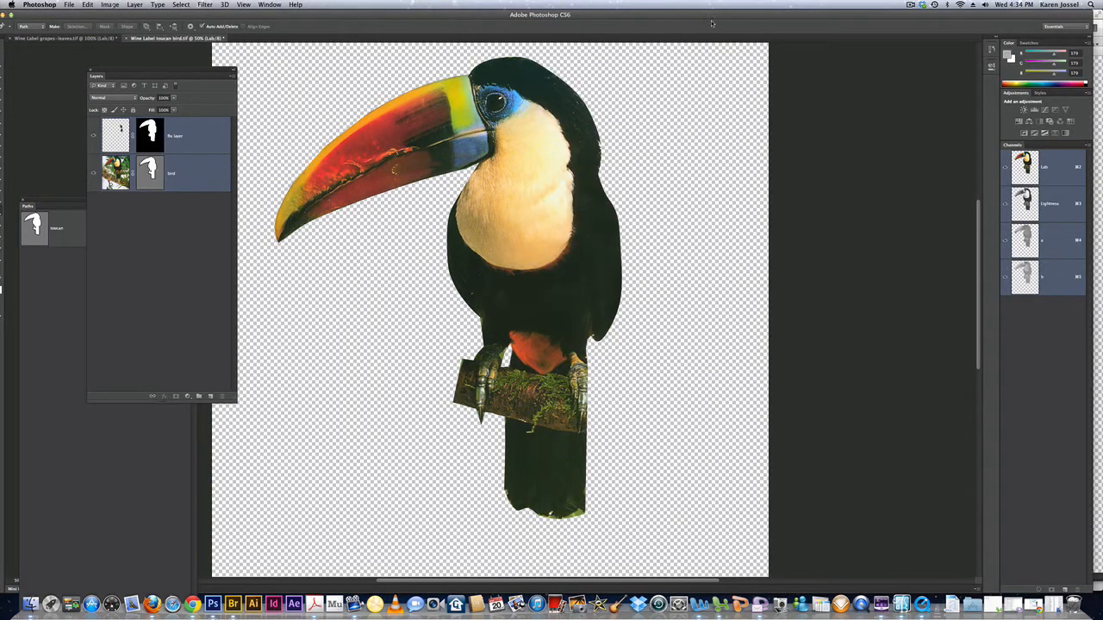
left_click_drag(719, 15, 601, 15)
left_click(1039, 124)
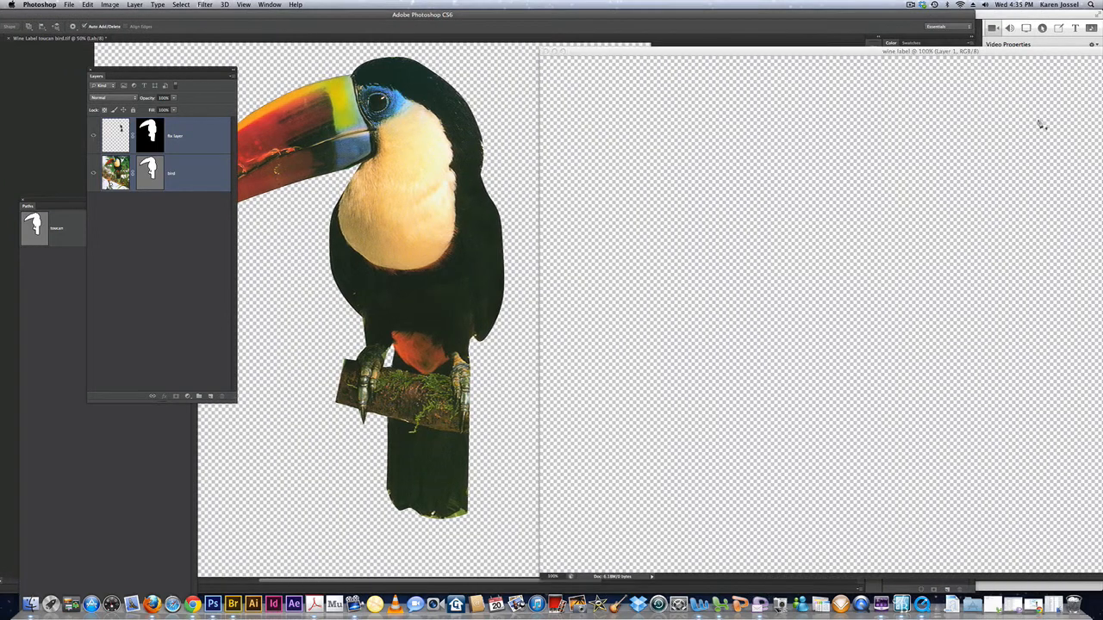
left_click(527, 78)
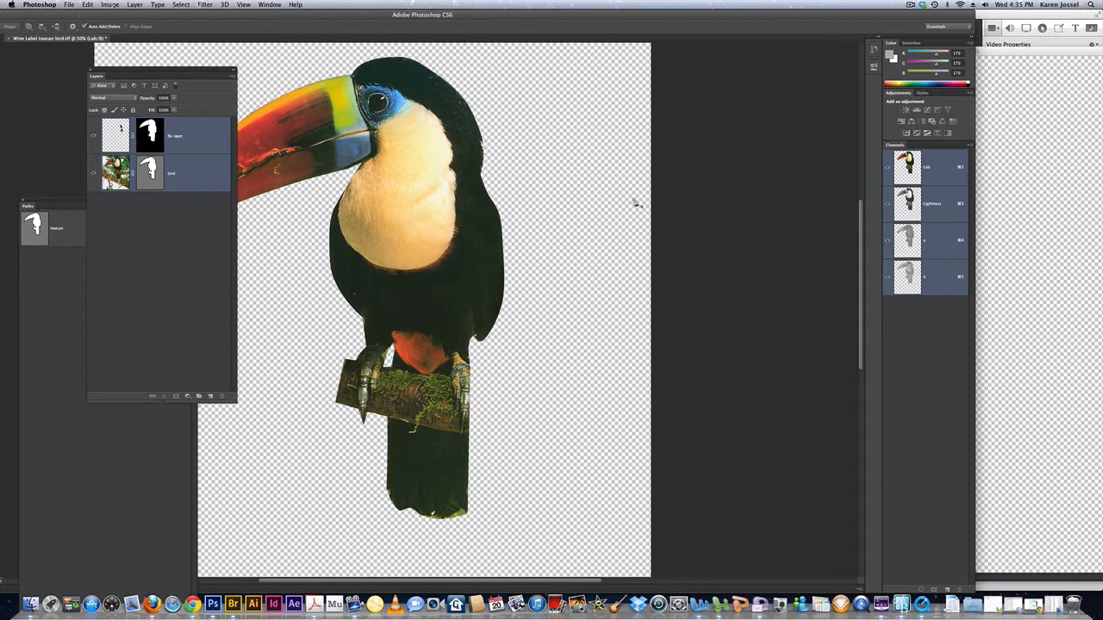
key("v")
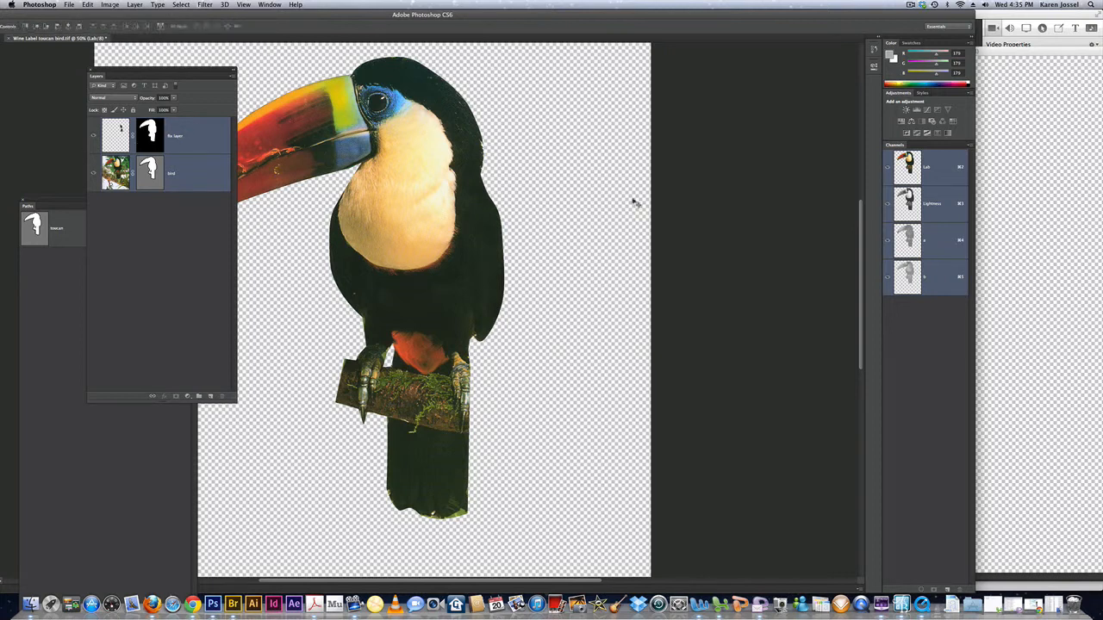
Step: Move the application window clear of the screen edge and arrange the three open documents in a 3-up horizontal layout
left_click_drag(502, 14, 642, 20)
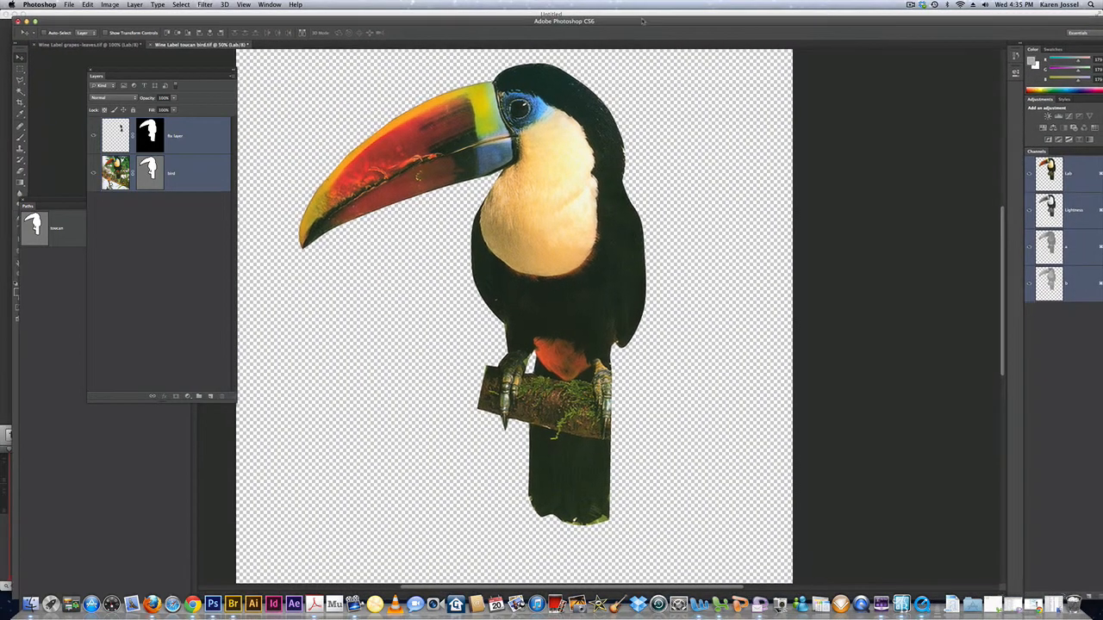
left_click(246, 5)
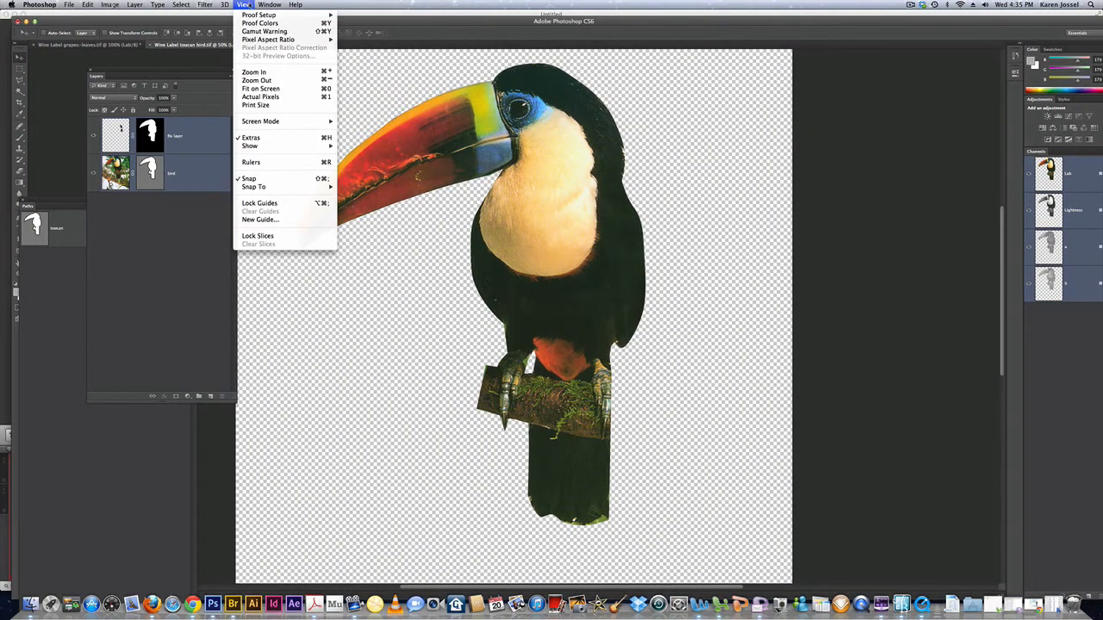
mouse_move(267, 5)
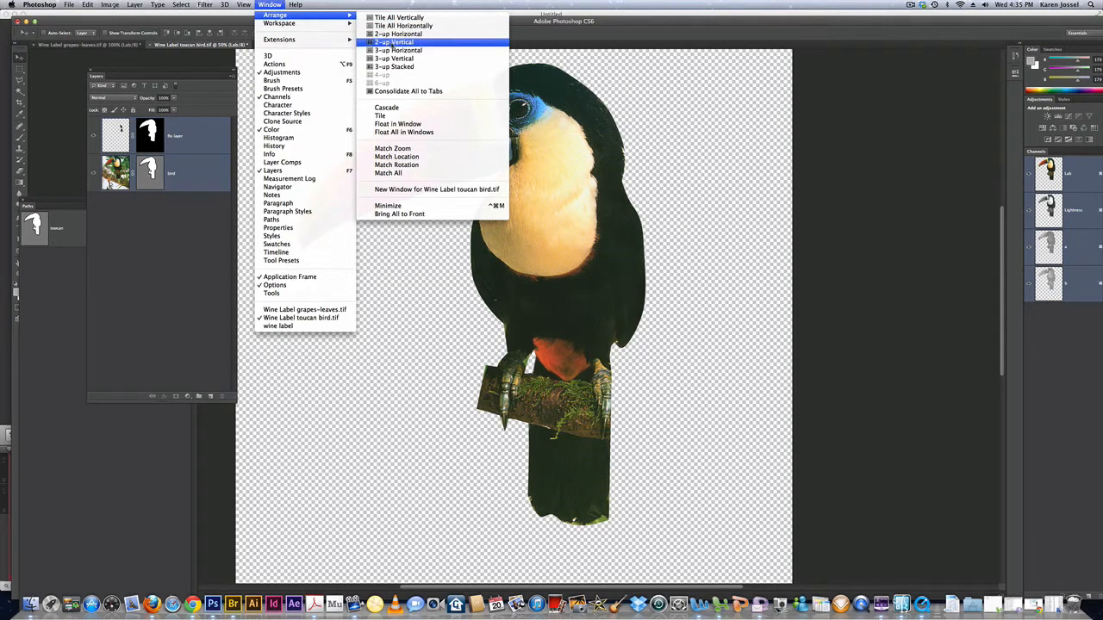
left_click(393, 51)
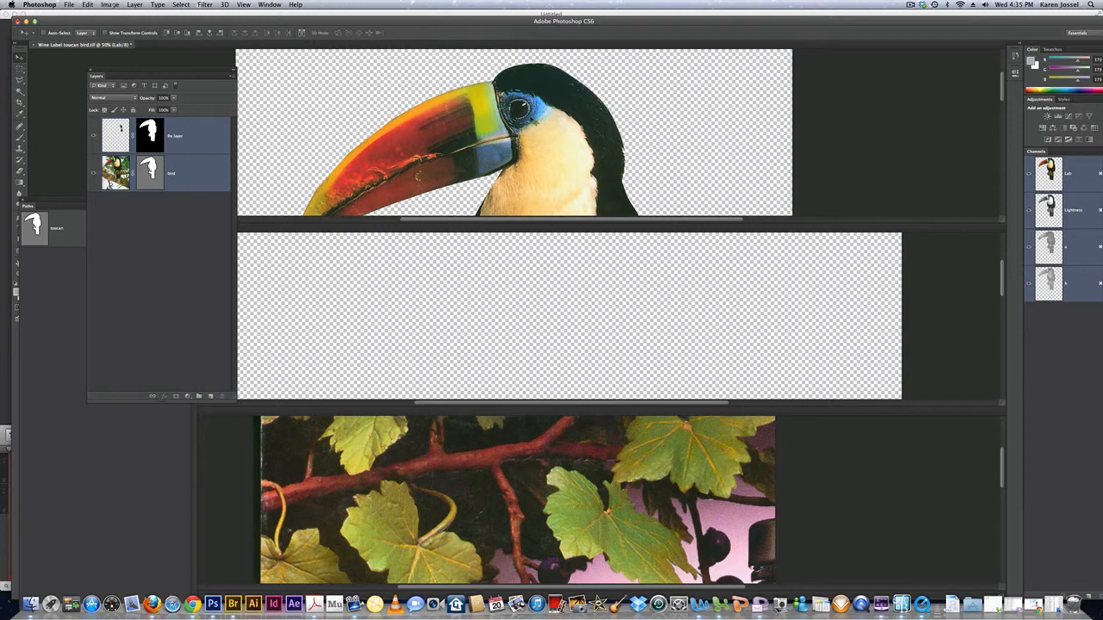
Step: Copy the selected fix layer and bird layer from the toucan document into the empty wine label document
left_click(502, 285)
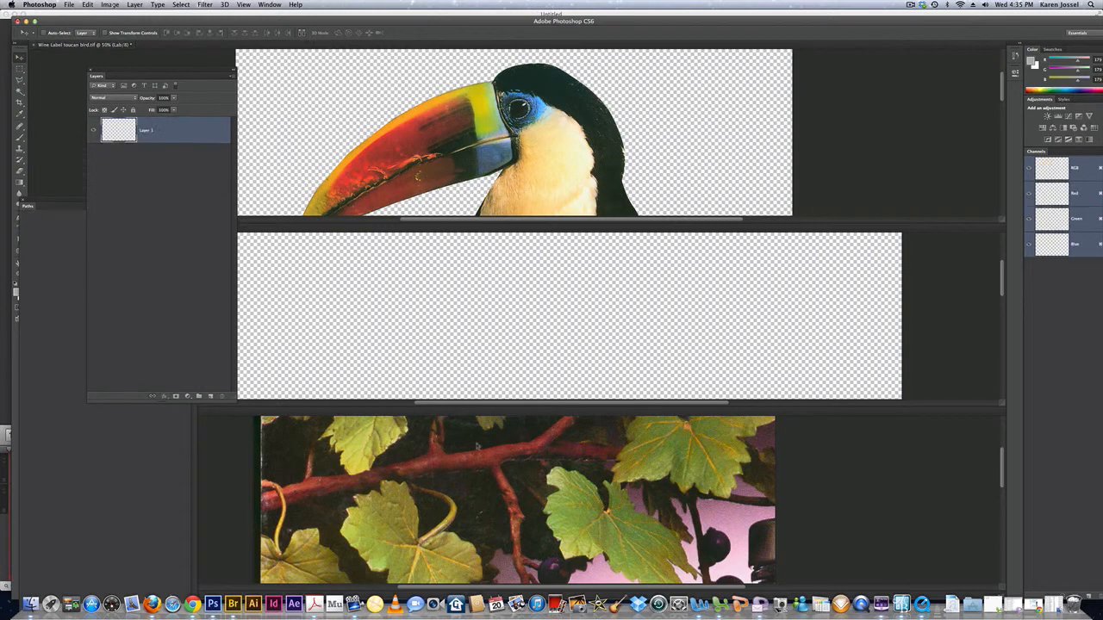
left_click(485, 480)
left_click(524, 135)
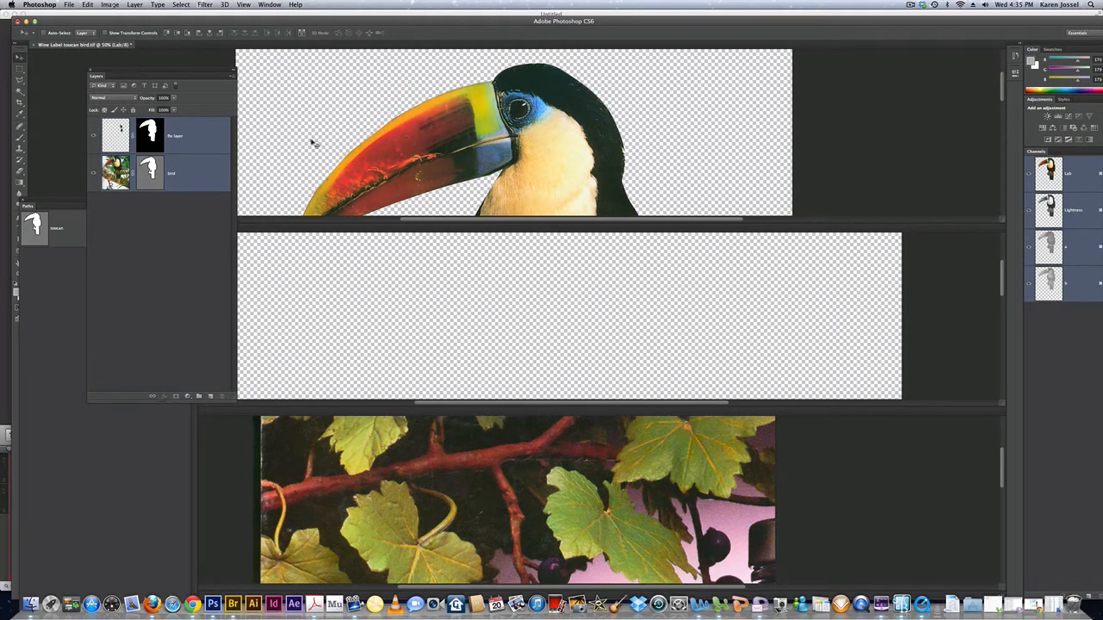
left_click_drag(455, 164, 448, 207)
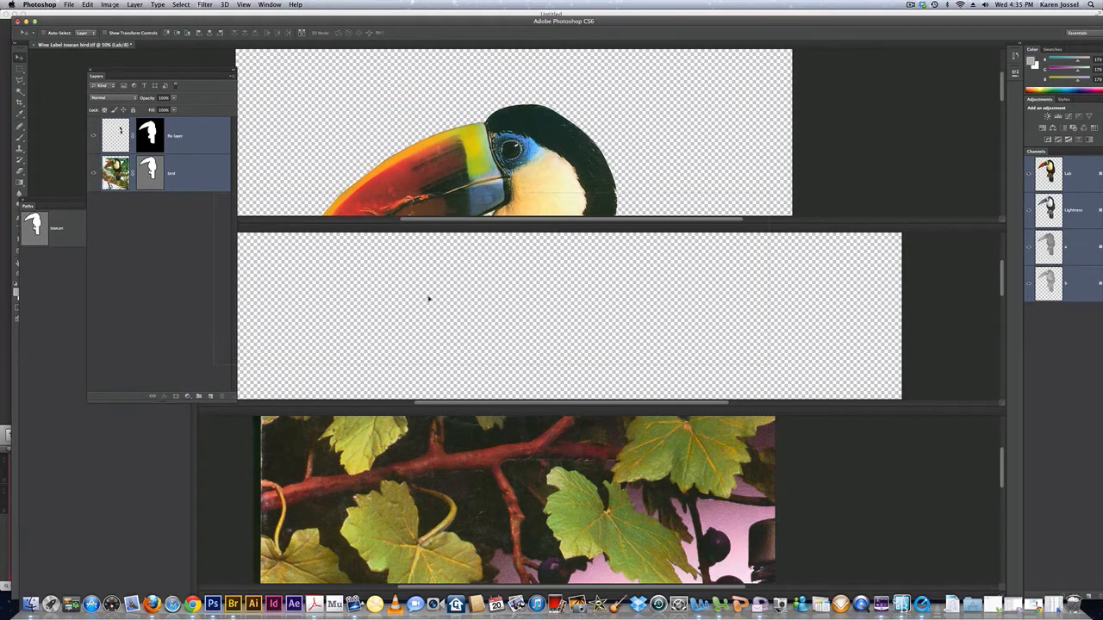
left_click_drag(429, 299, 430, 299)
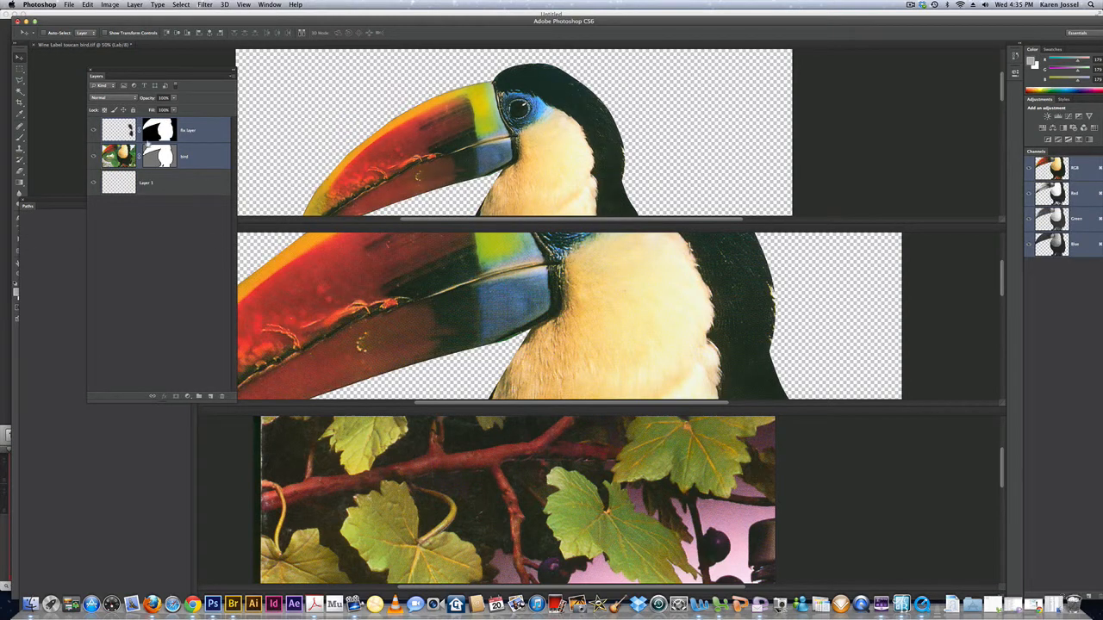
Step: Consolidate all open documents into tabs and bring the wine label document to the front
left_click(310, 126)
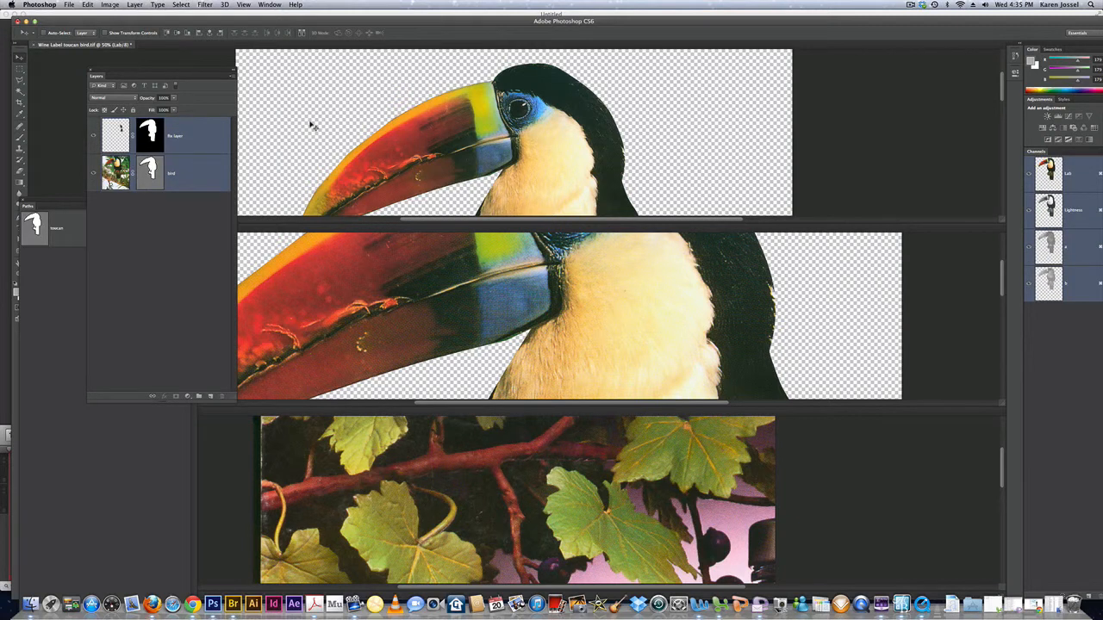
left_click(270, 5)
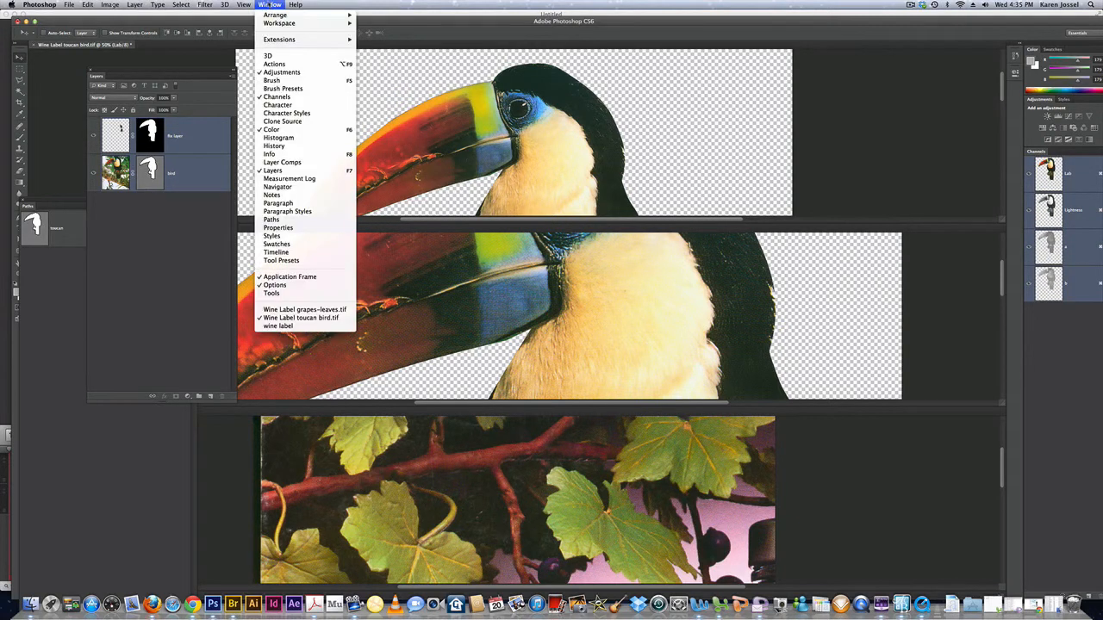
mouse_move(272, 16)
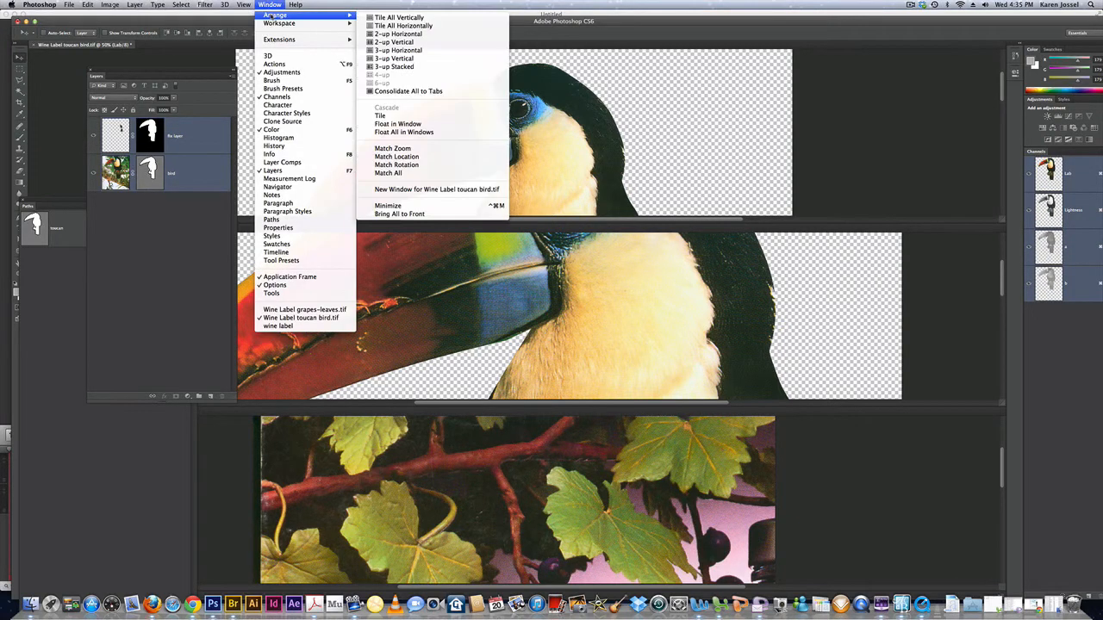
left_click(398, 90)
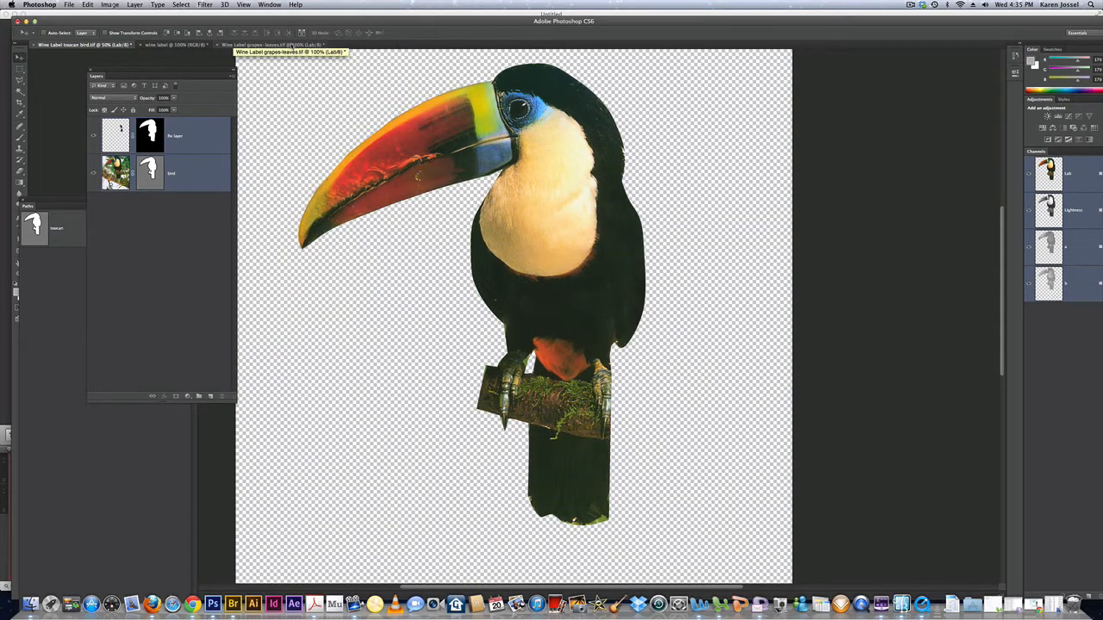
left_click(189, 44)
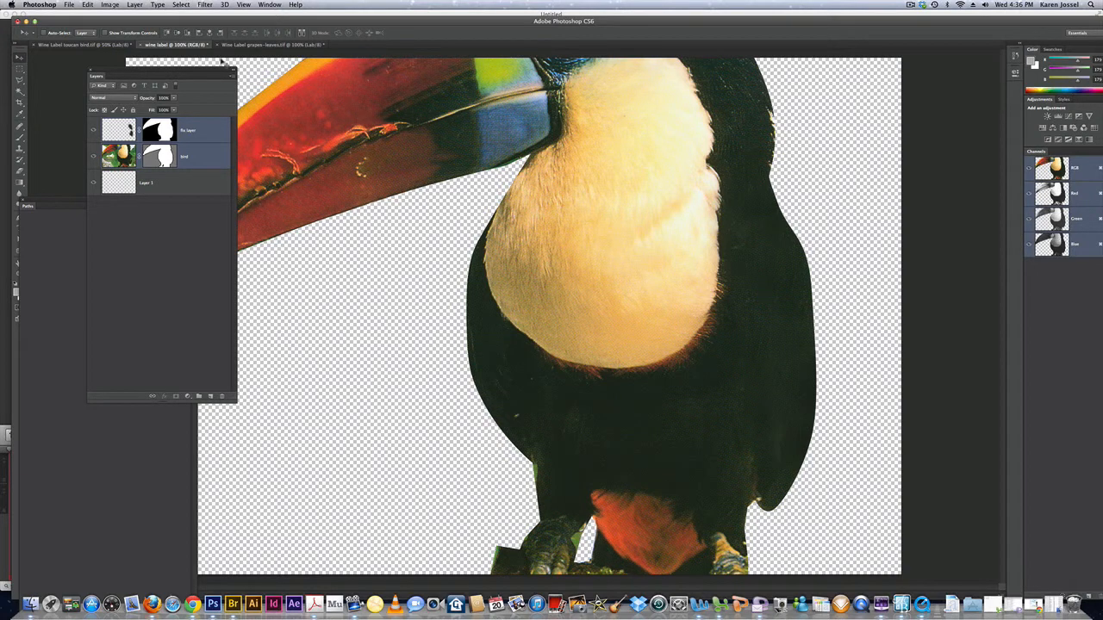
Step: Scale the fix and bird layers together to 50% in width and height and place the toucan at the label's right side
key("super+t")
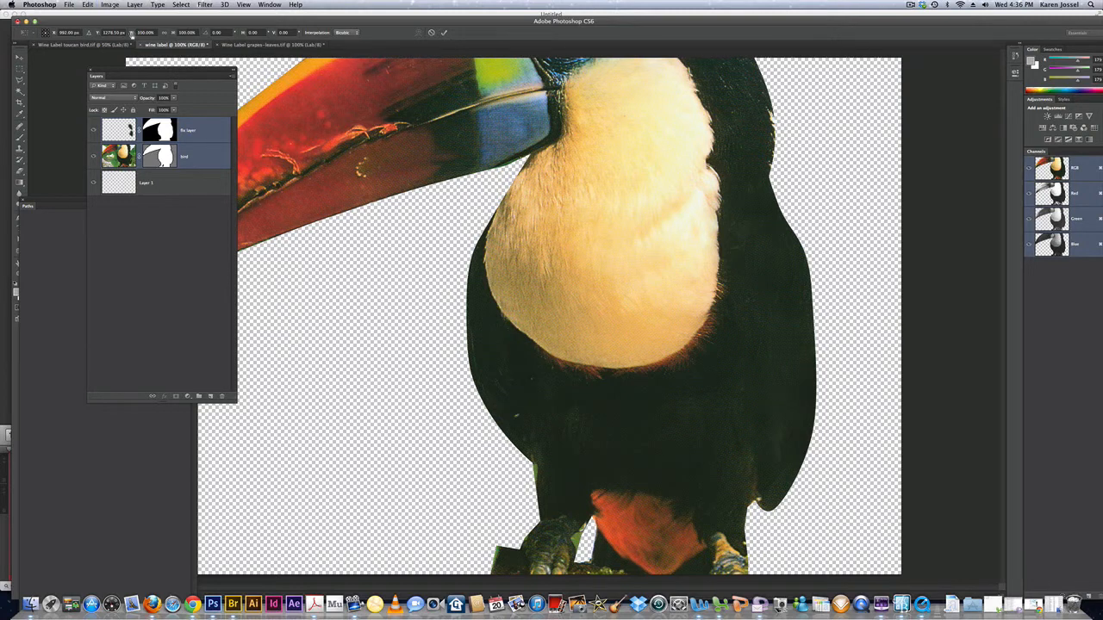
left_click(164, 33)
left_click(186, 32)
type("50")
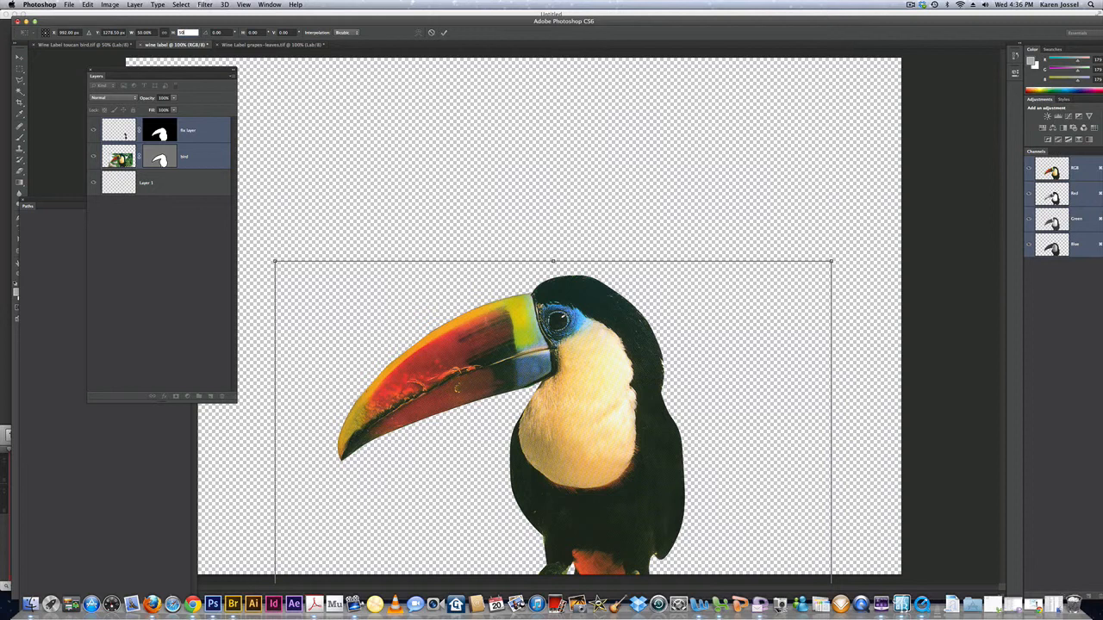
left_click_drag(563, 362, 629, 170)
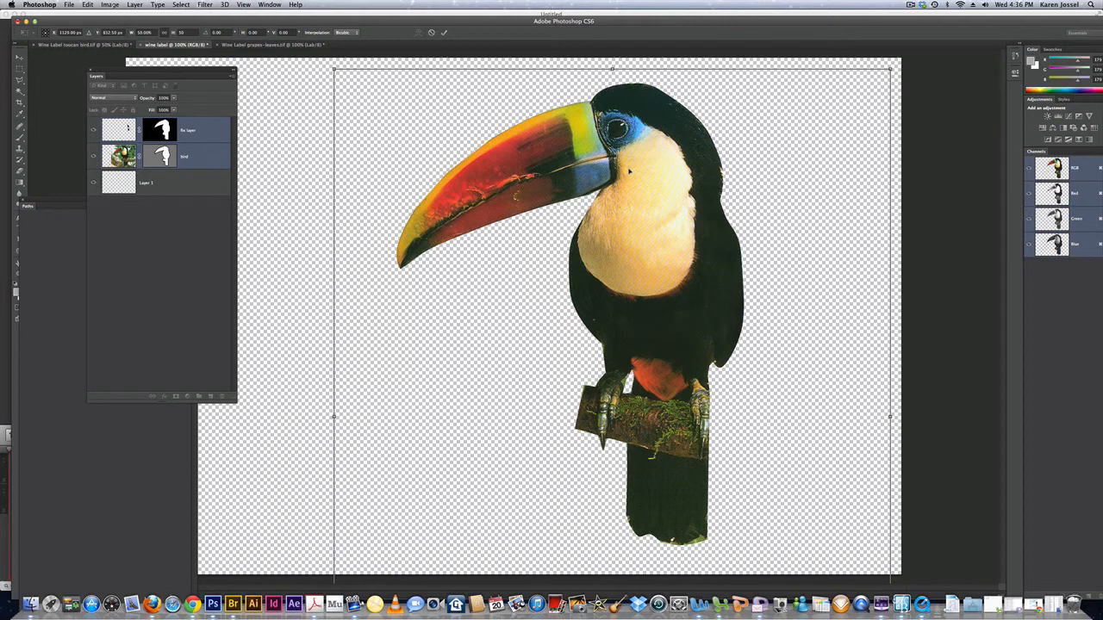
key("Return")
left_click_drag(630, 173, 752, 176)
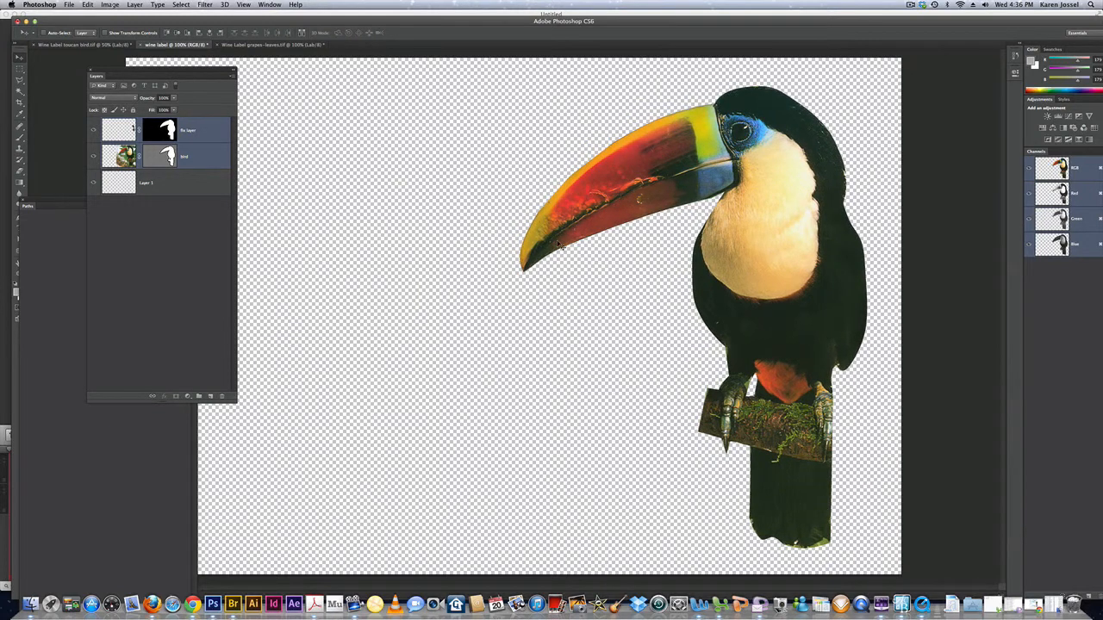
Step: Try scaling the bird layer down to about 61% without the fix layer, and undo that transform
left_click(187, 155)
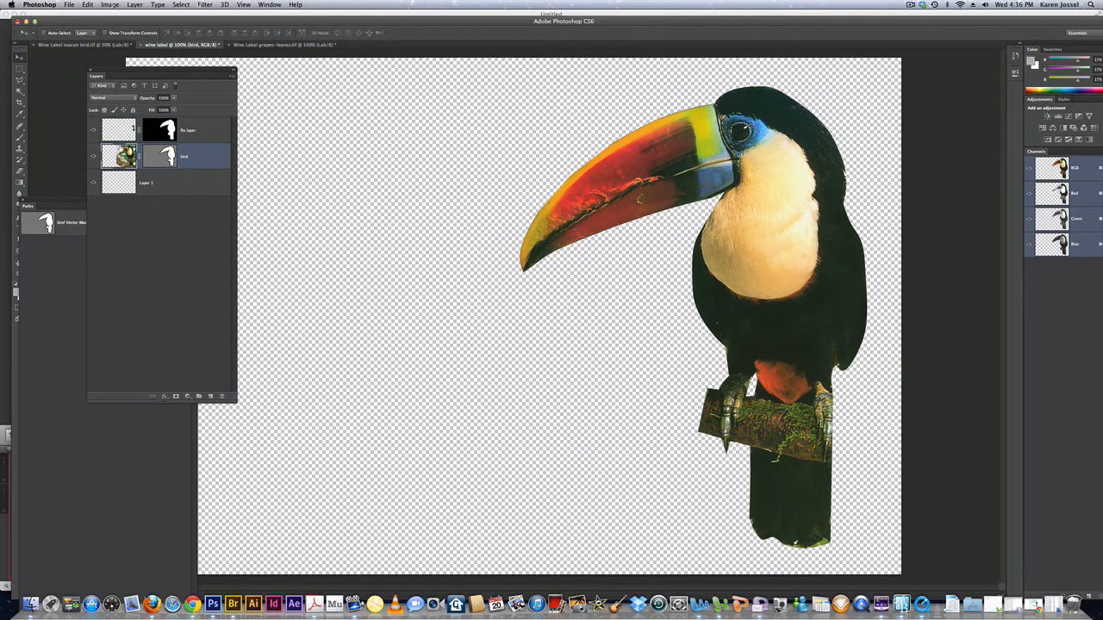
key("super+t")
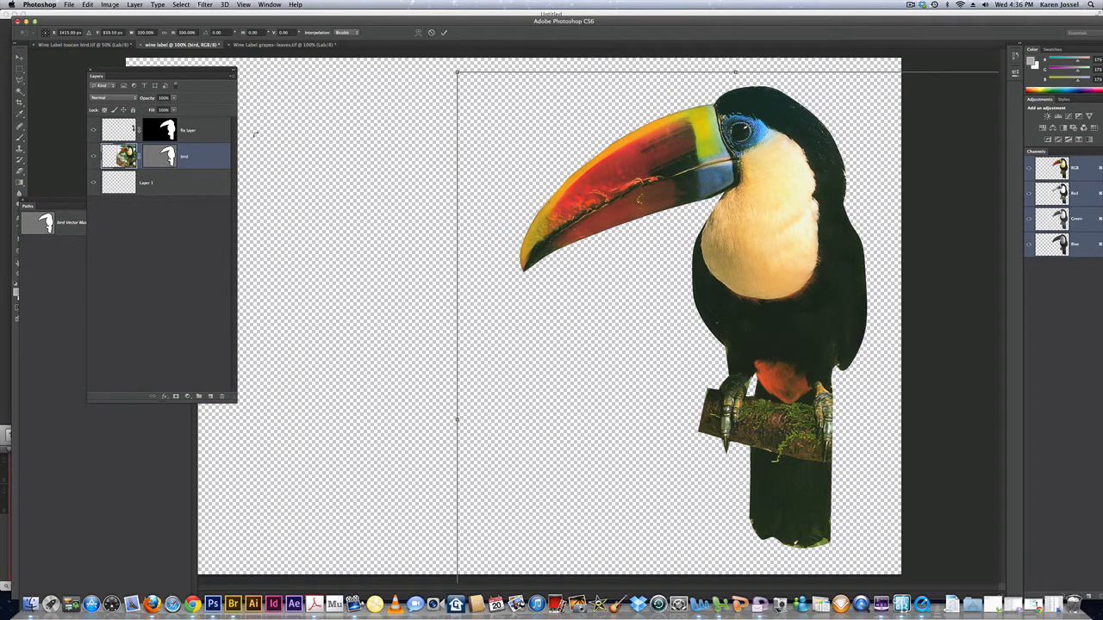
left_click_drag(457, 72, 546, 222)
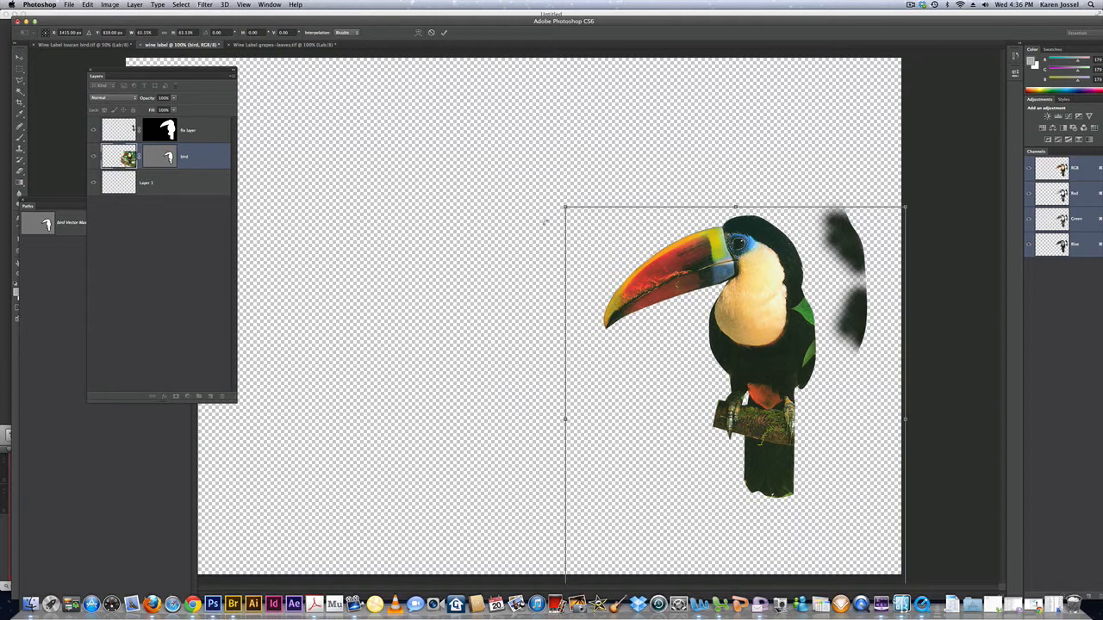
key("super+z")
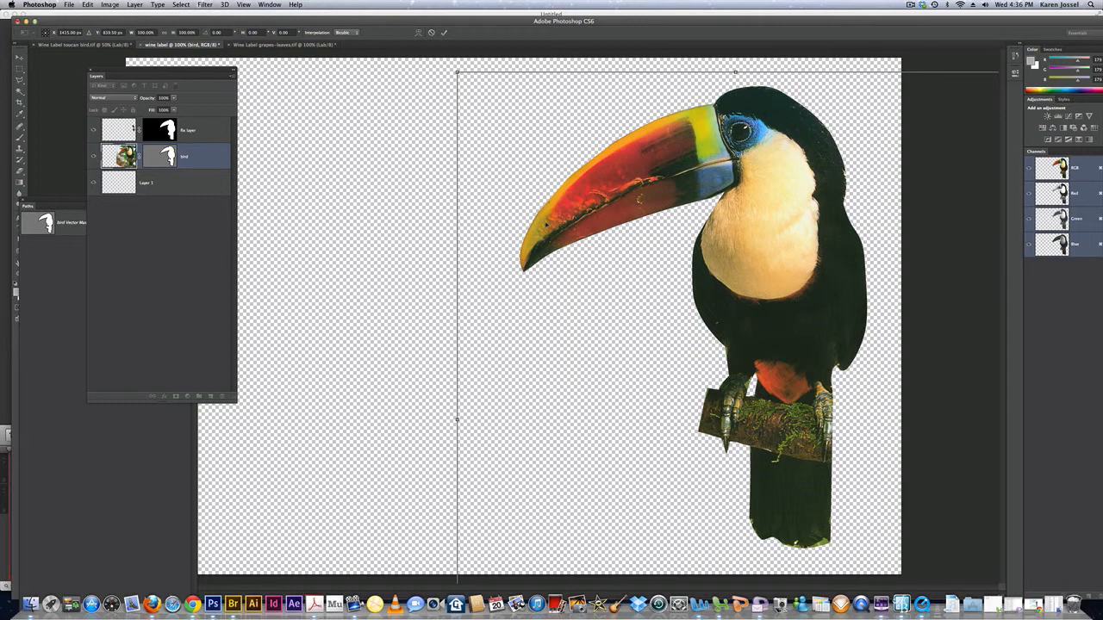
key("Return")
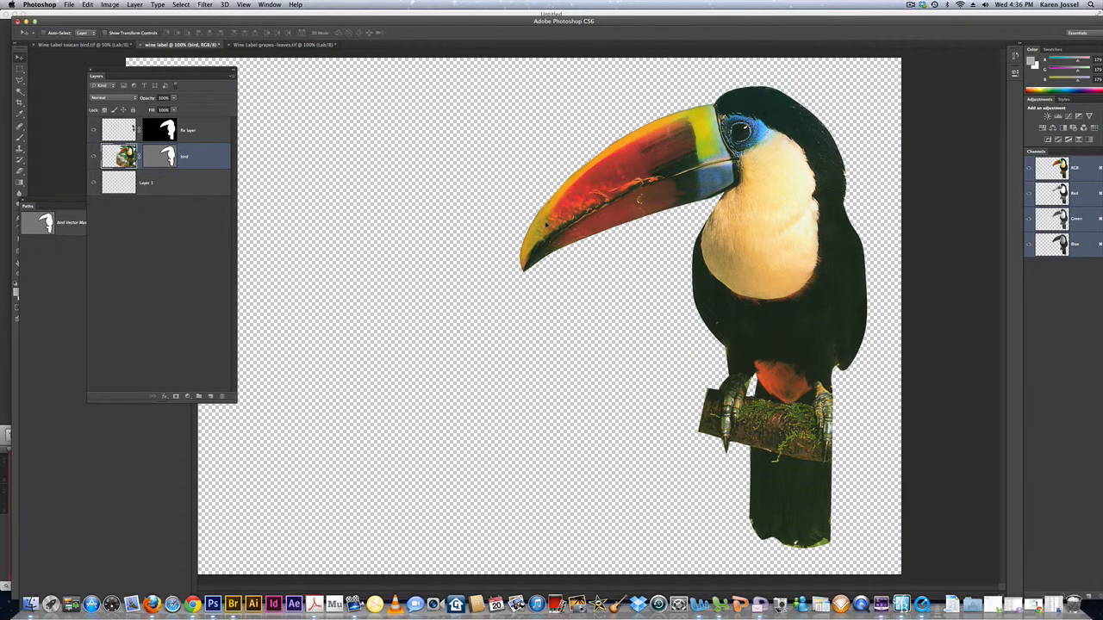
Step: Merge the fix layer down into the bird layer, preserving the bird layer's vector mask
left_click(185, 130)
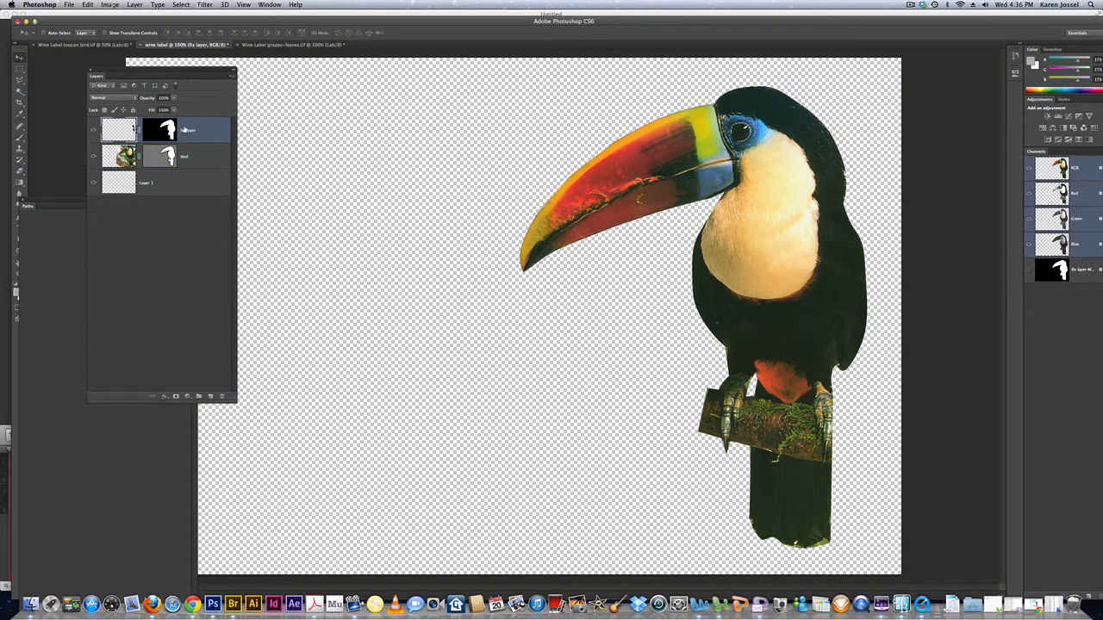
left_click(231, 83)
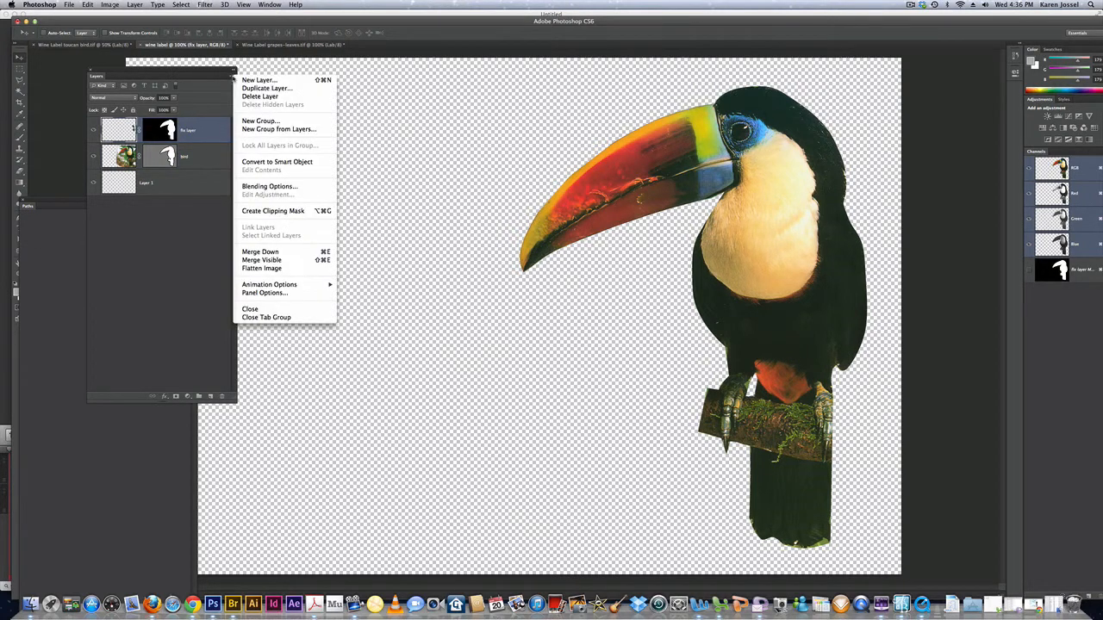
left_click(273, 252)
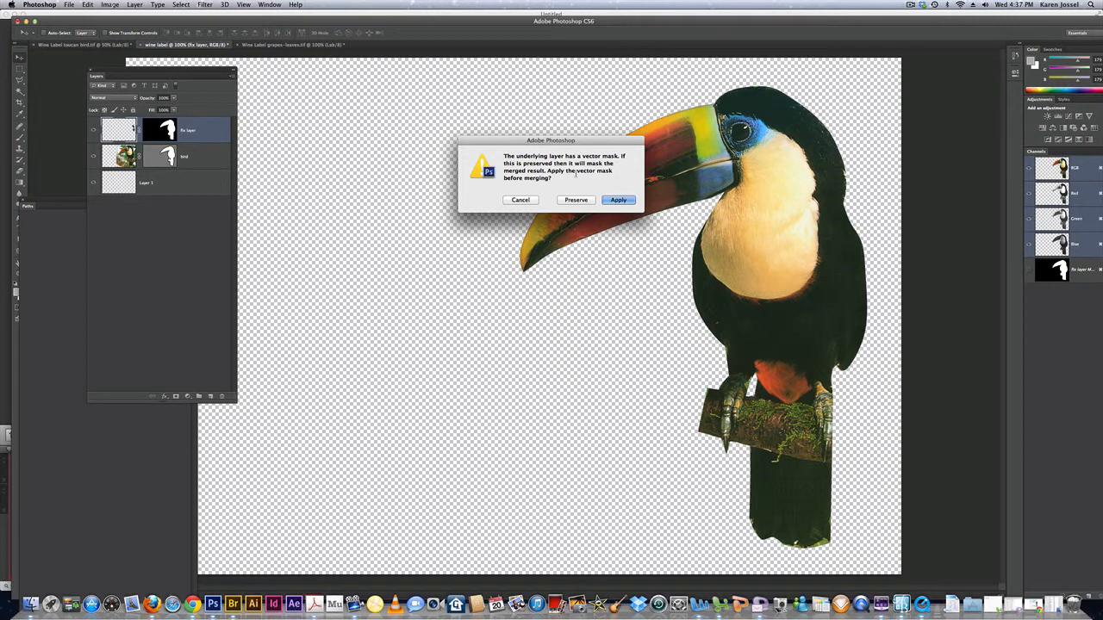
left_click(575, 200)
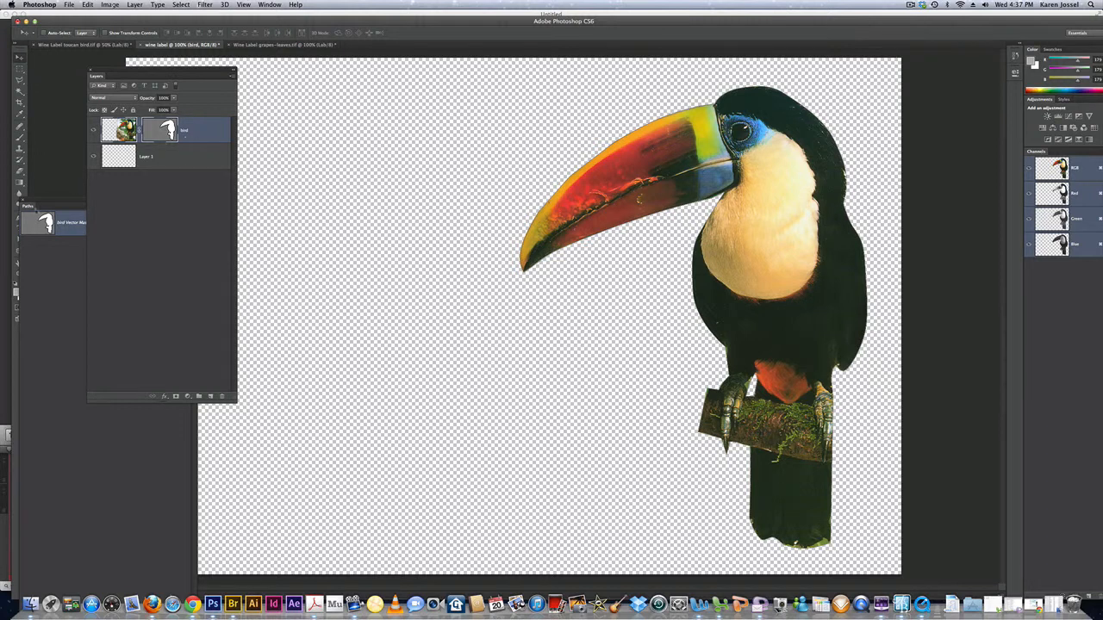
Step: Uncover the bird's vector mask path and refine it along the tail's lower edge with the Direct Selection and Pen tools
left_click(51, 201)
left_click_drag(52, 202, 130, 208)
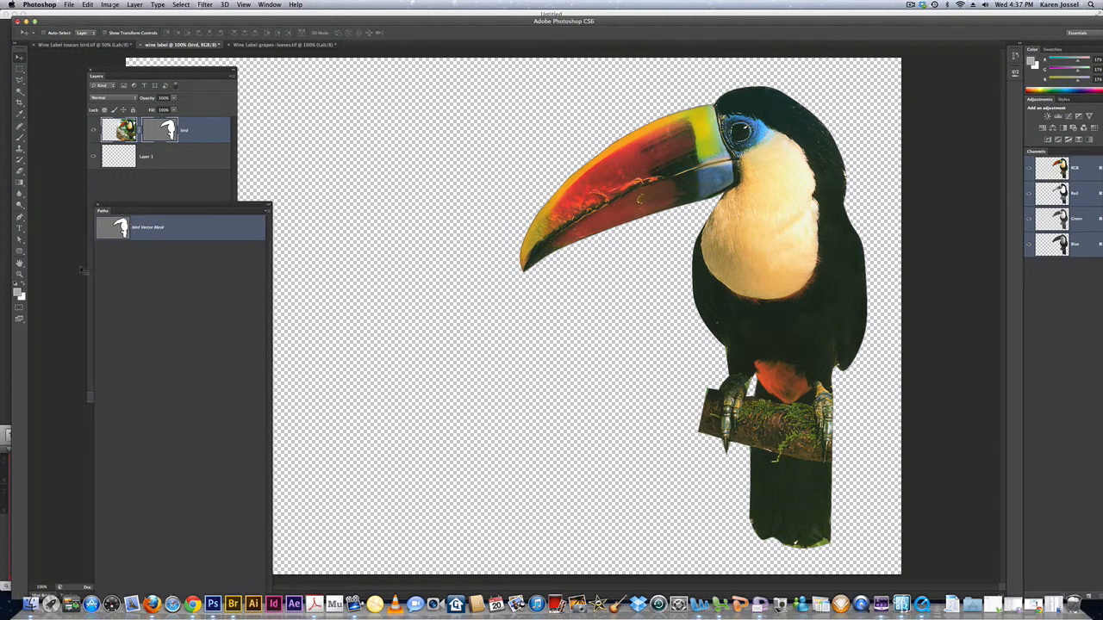
left_click(19, 239)
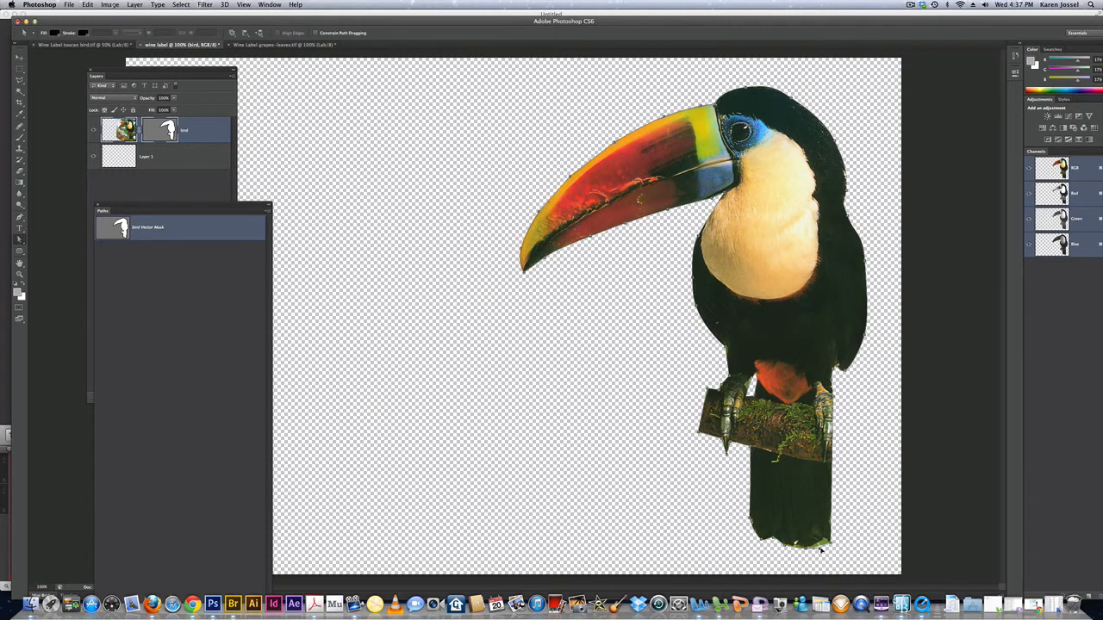
left_click(19, 217)
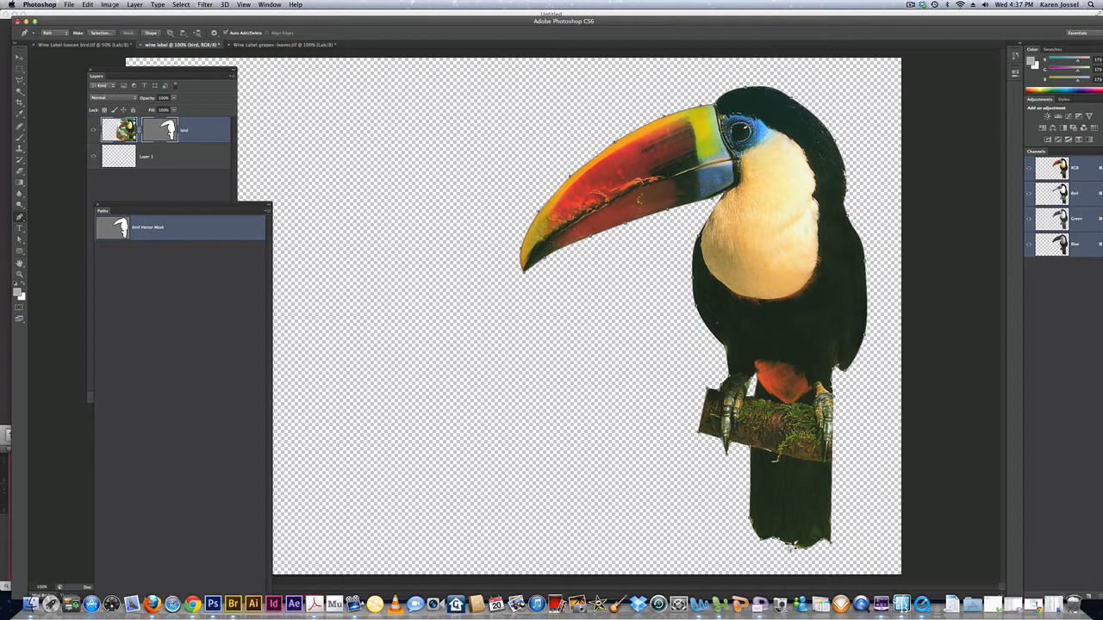
Step: Convert the merged bird layer to a smart object
left_click(201, 127)
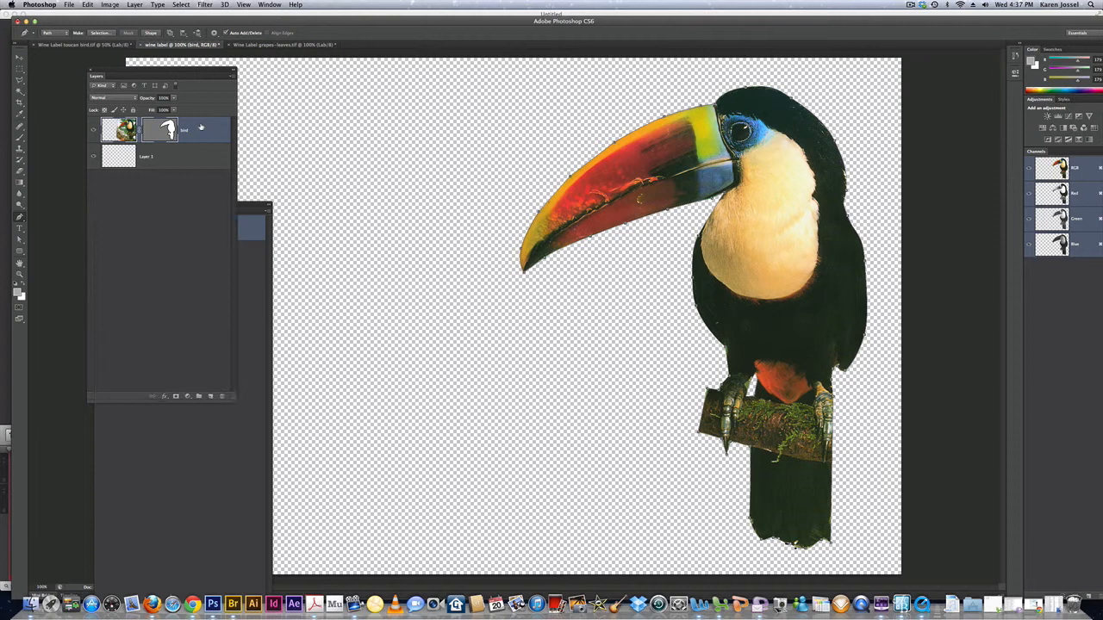
left_click(231, 77)
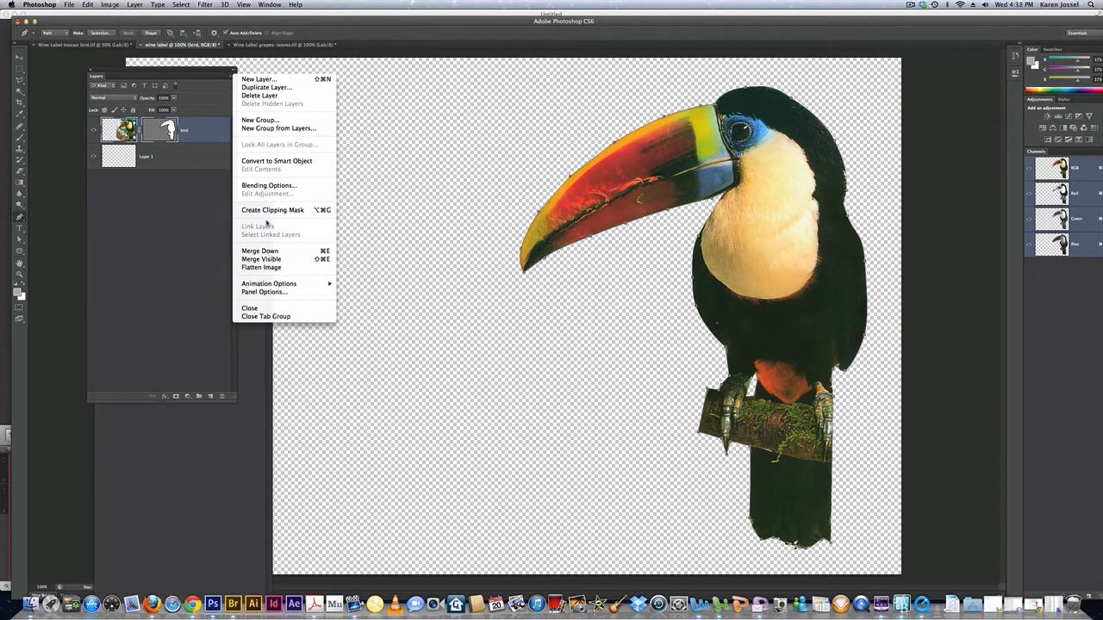
left_click(275, 162)
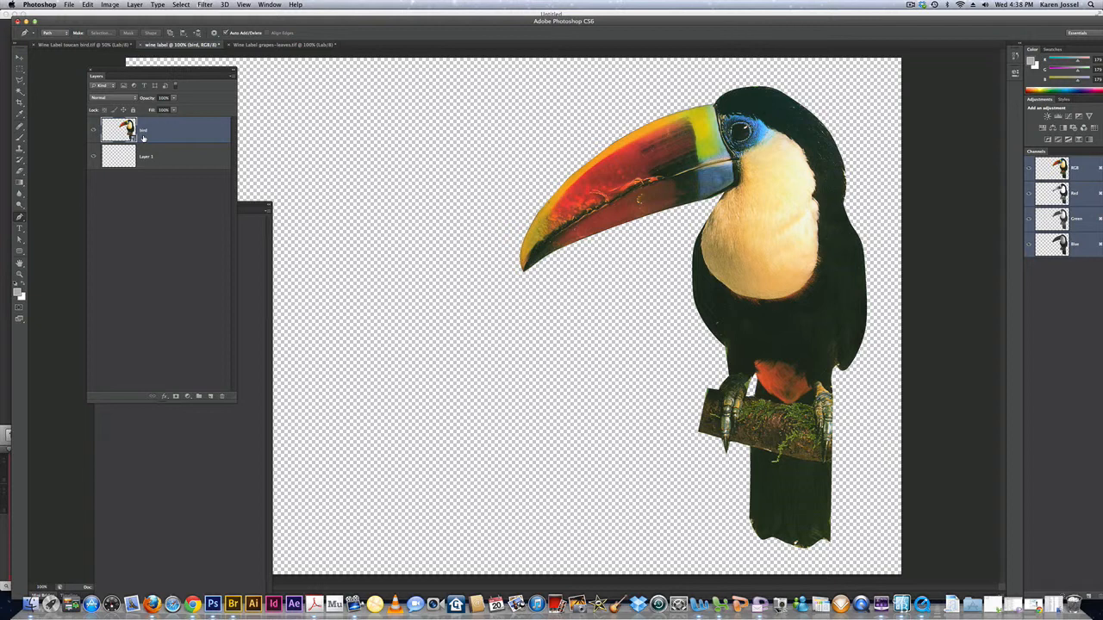
Step: Open the bird smart object's contents for editing and show its vector mask path
double_click(133, 140)
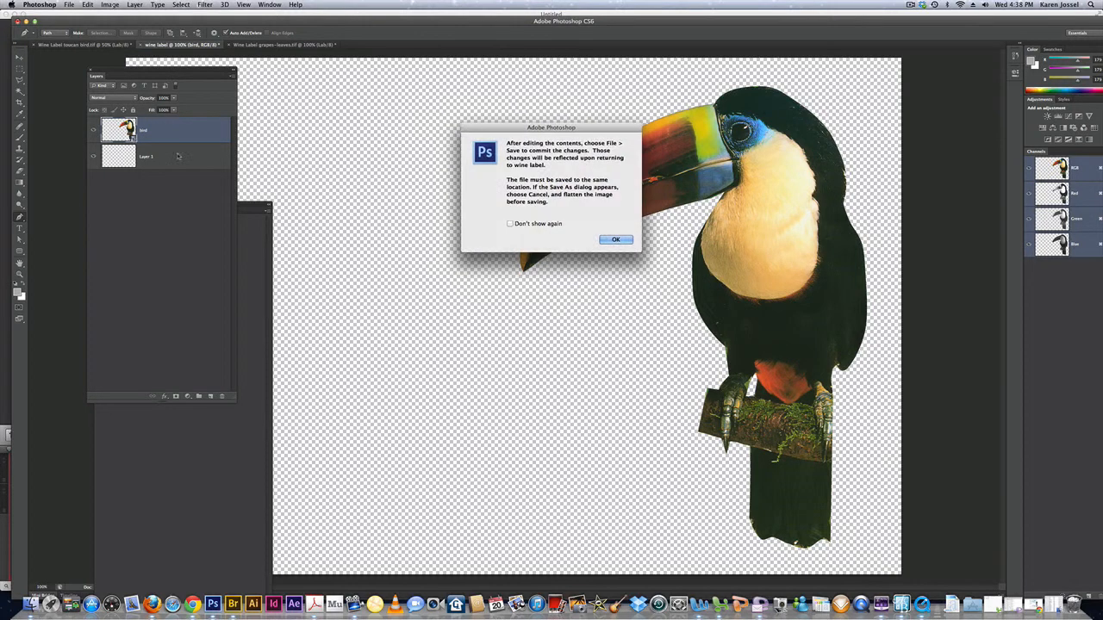
left_click(615, 240)
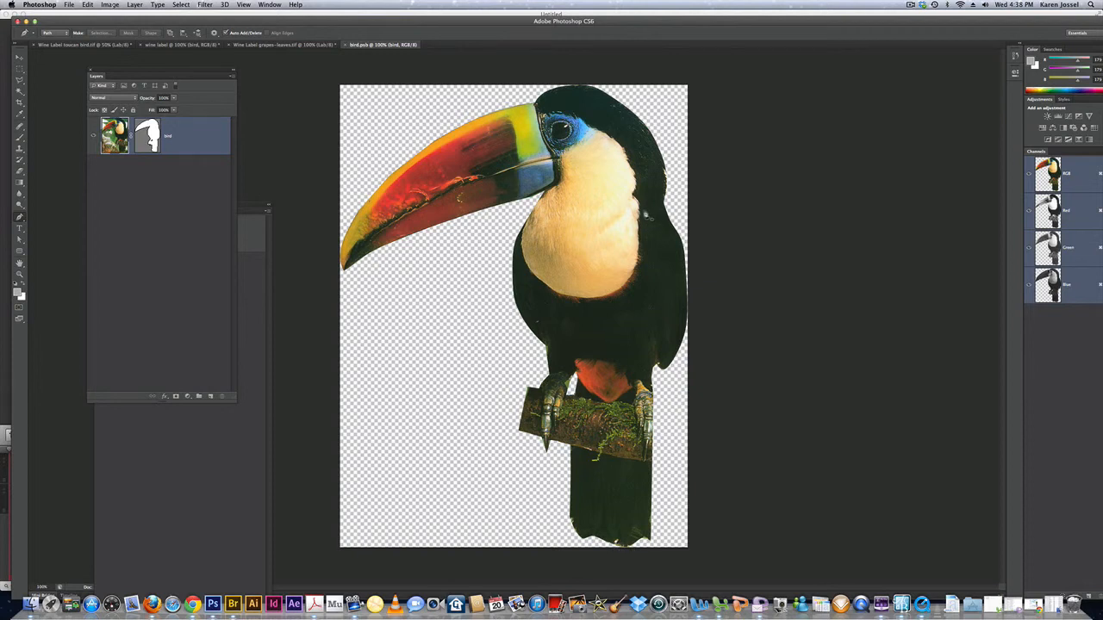
left_click(240, 207)
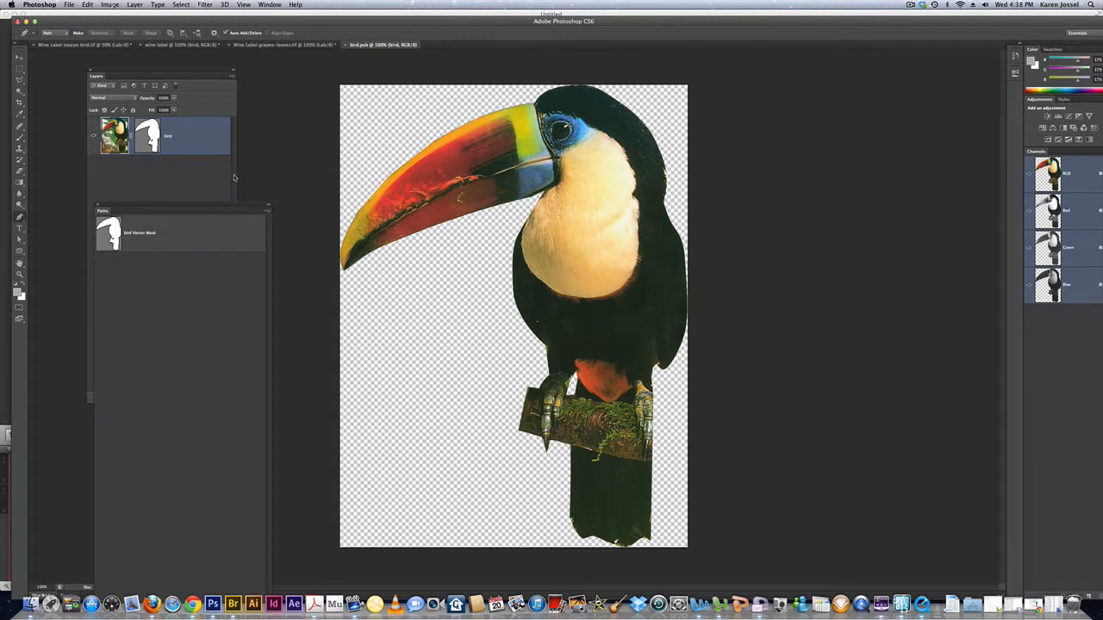
Step: In the wine label document, use Free Transform to shrink the bird smart object to about 7% of its size
left_click(233, 177)
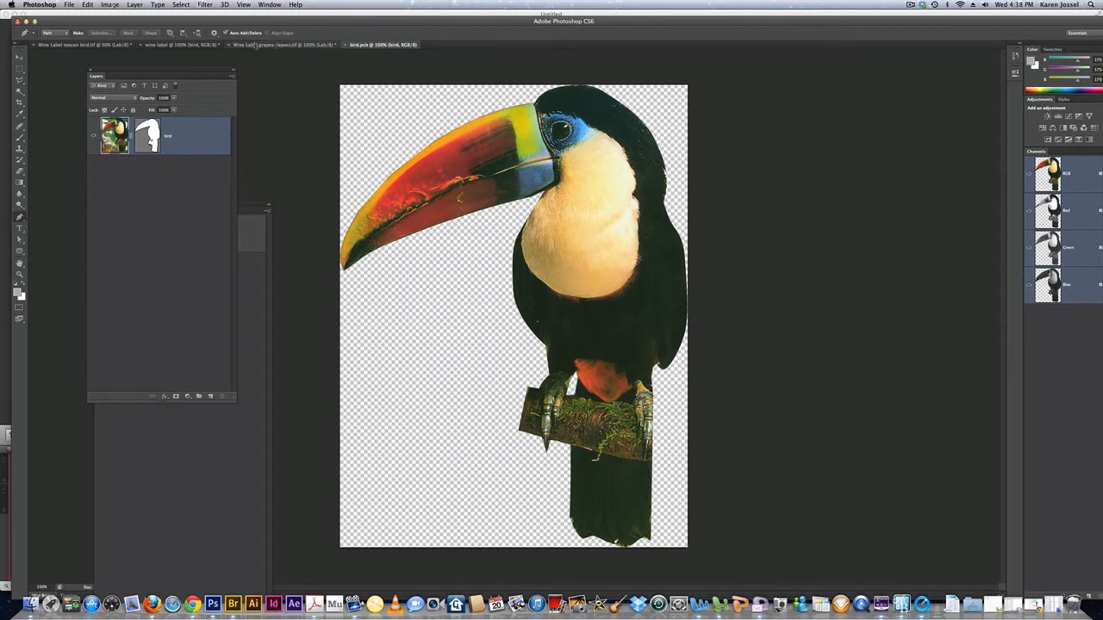
left_click(180, 44)
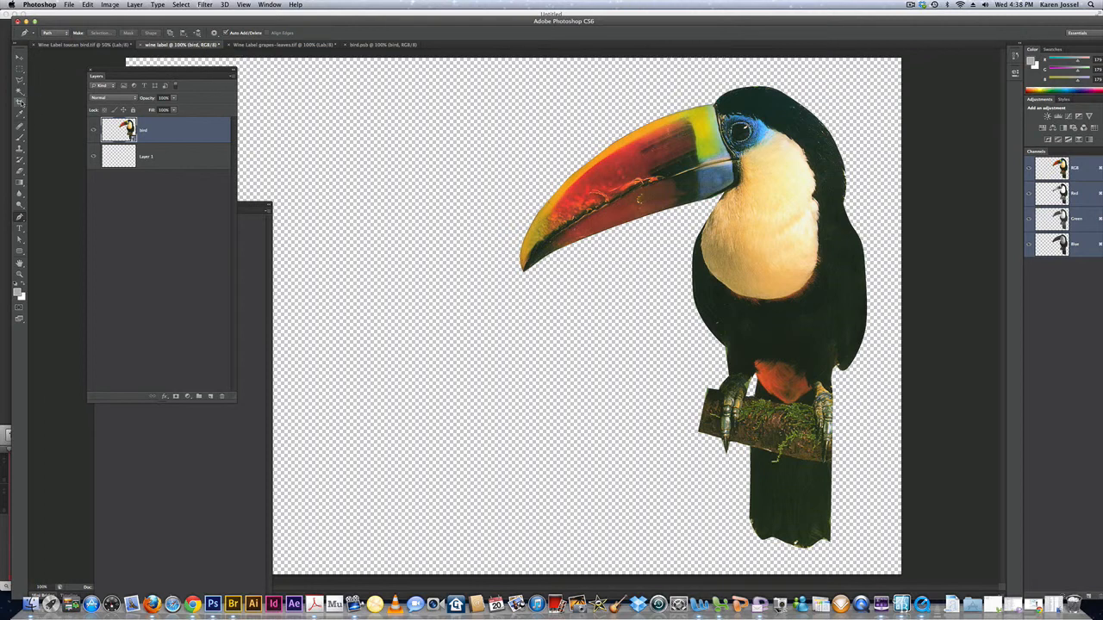
left_click(19, 58)
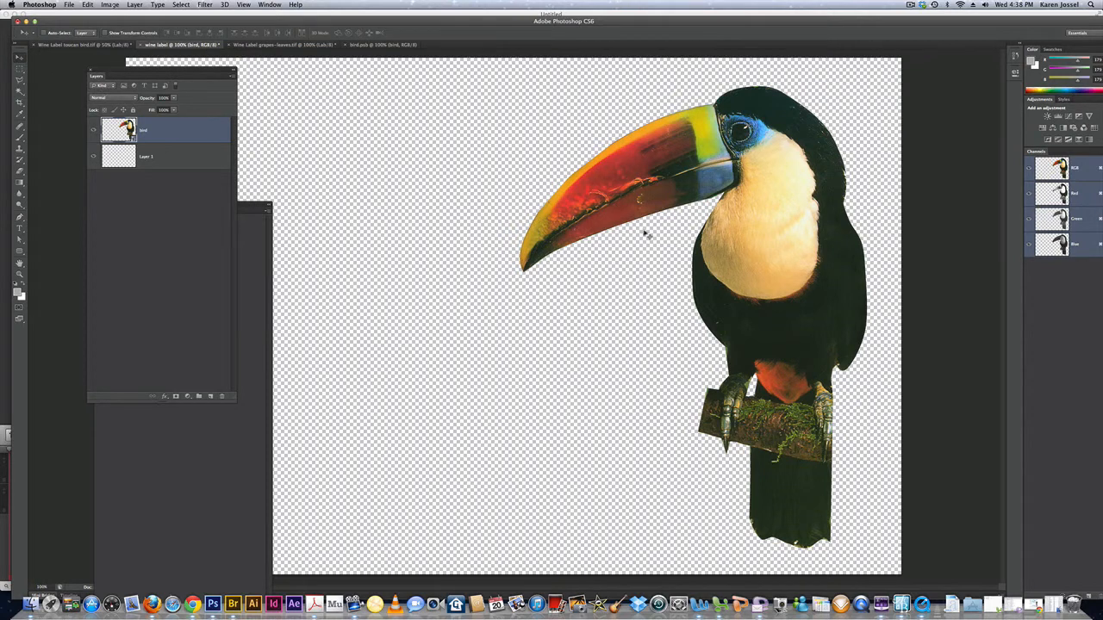
key("super+t")
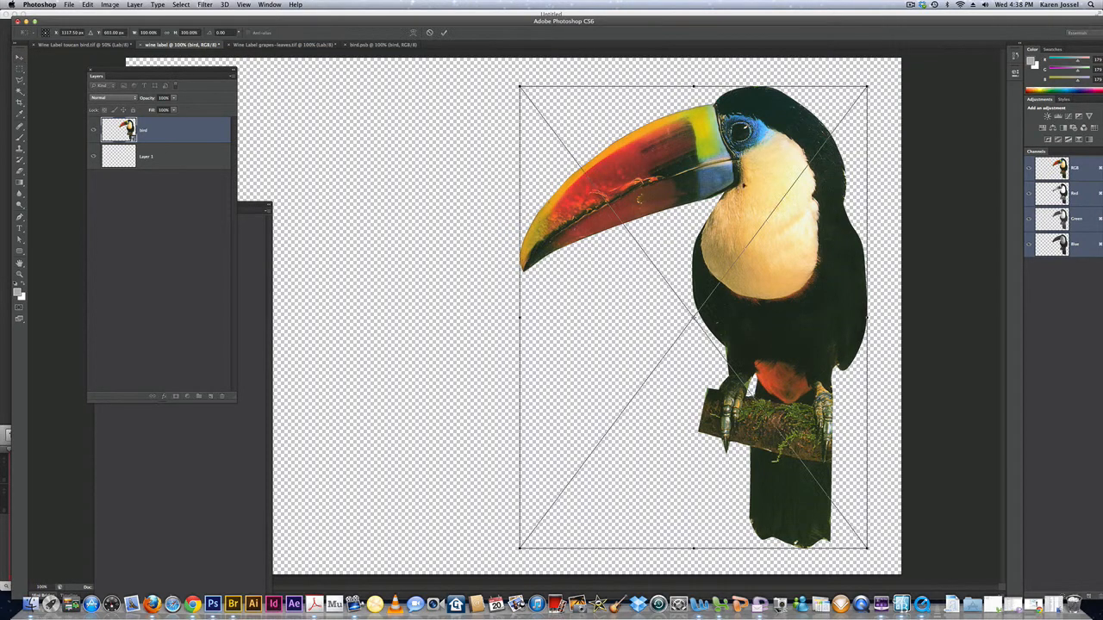
left_click_drag(867, 87, 733, 314)
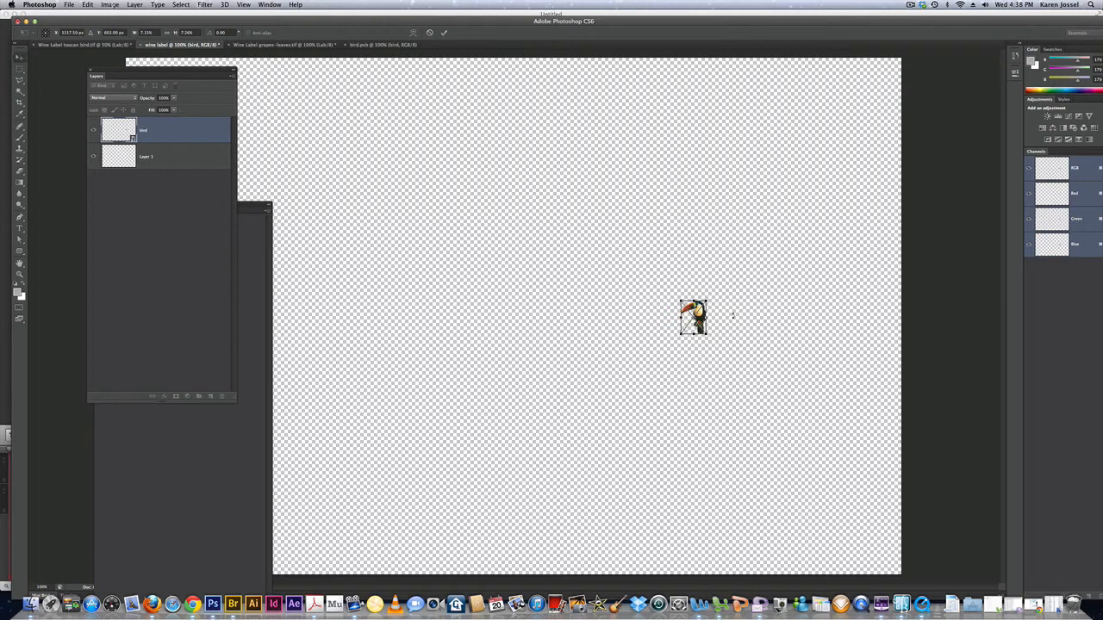
key("Return")
Step: Enlarge the bird smart object well beyond its original size, move it to show the head, and reduce it slightly
key("super+t")
left_click_drag(705, 302, 1043, 48)
key("Return")
left_click_drag(847, 157, 844, 227)
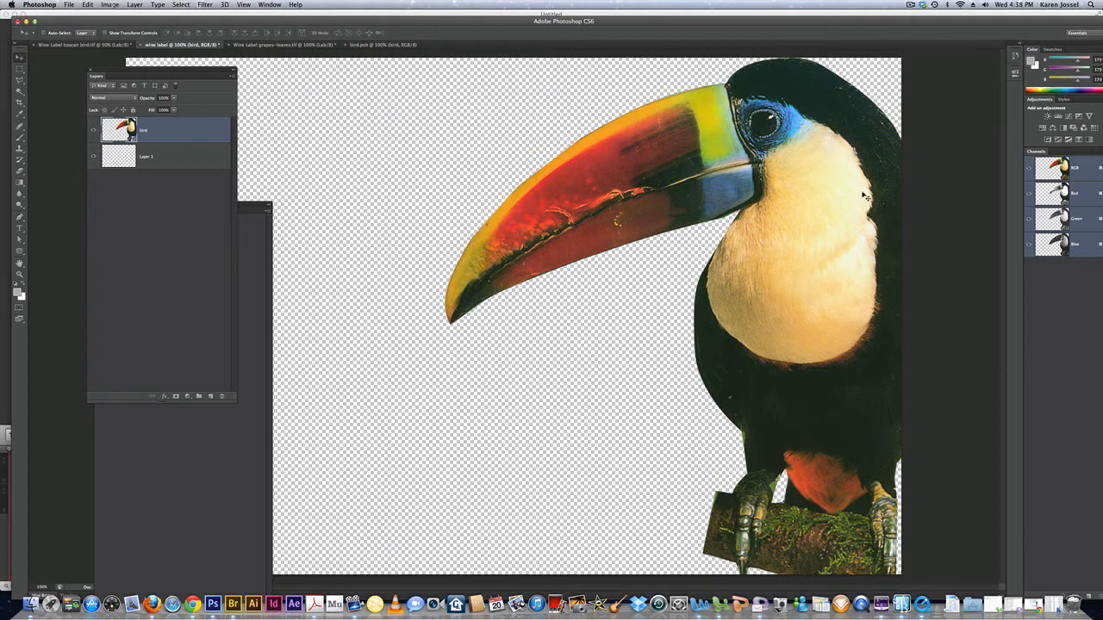
key("super+t")
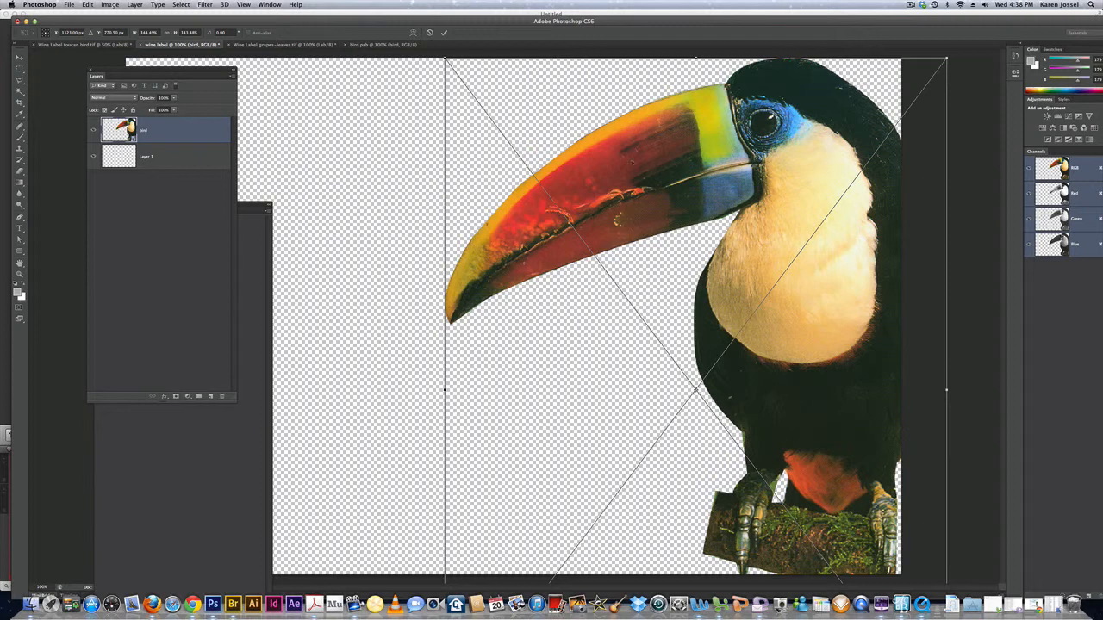
left_click_drag(445, 58, 461, 77)
key("Return")
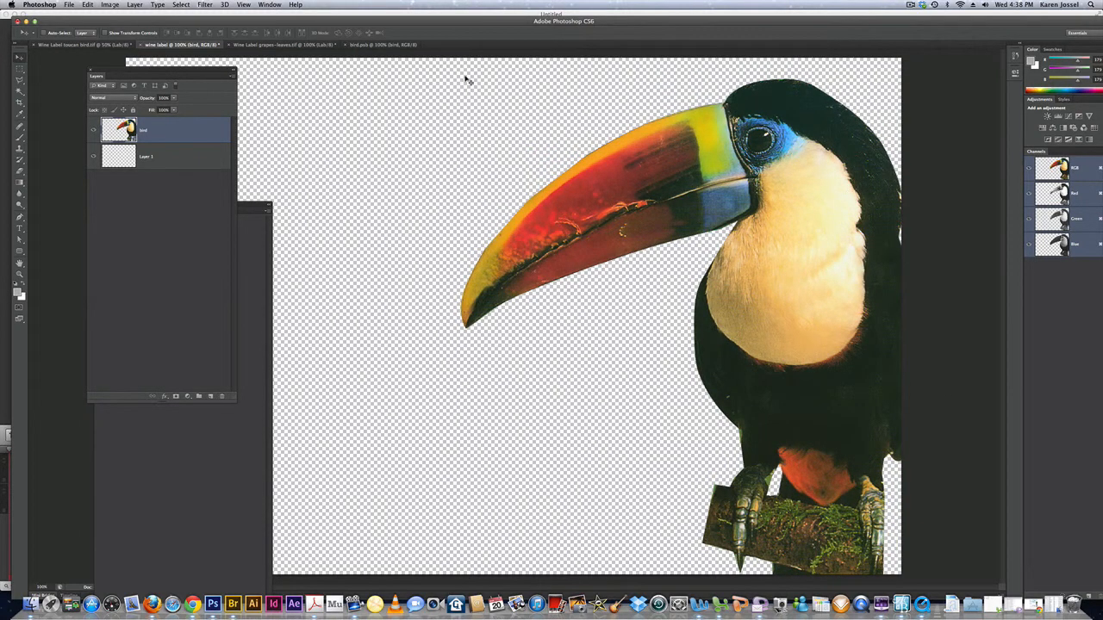
Step: Close the bird.psb contents document and switch to the Wine Label toucan bird.tif document
left_click(383, 44)
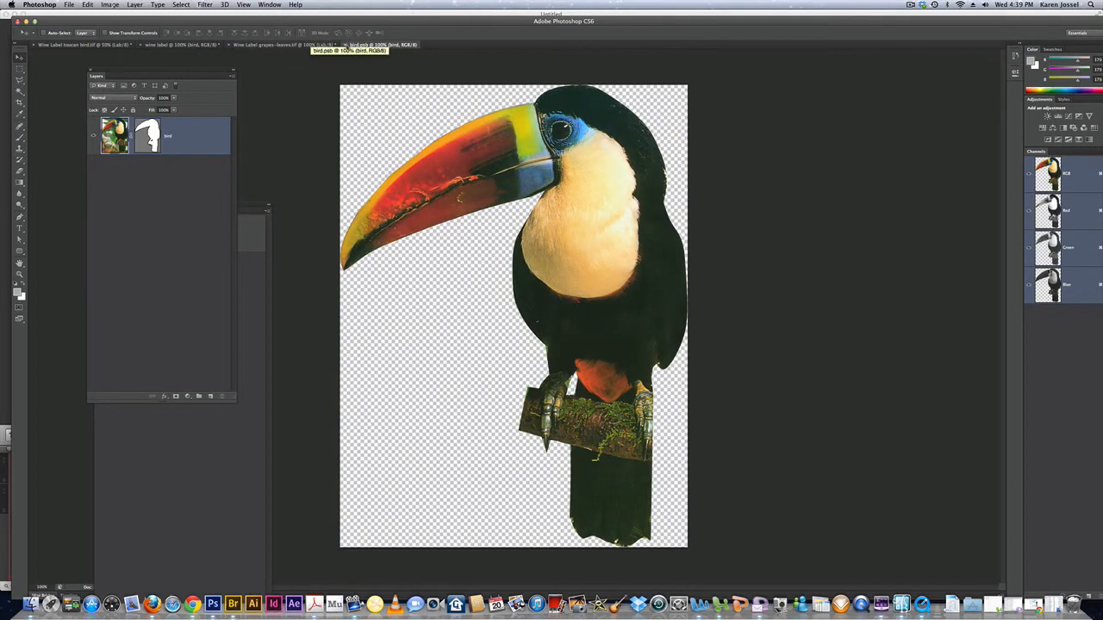
left_click(346, 45)
left_click(332, 45)
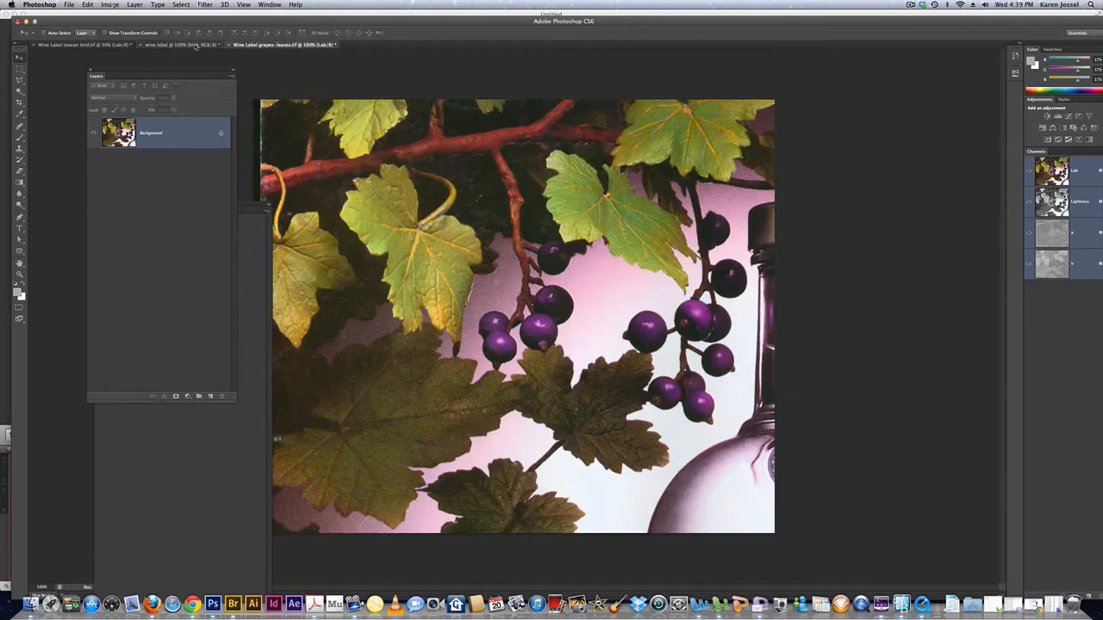
left_click(93, 45)
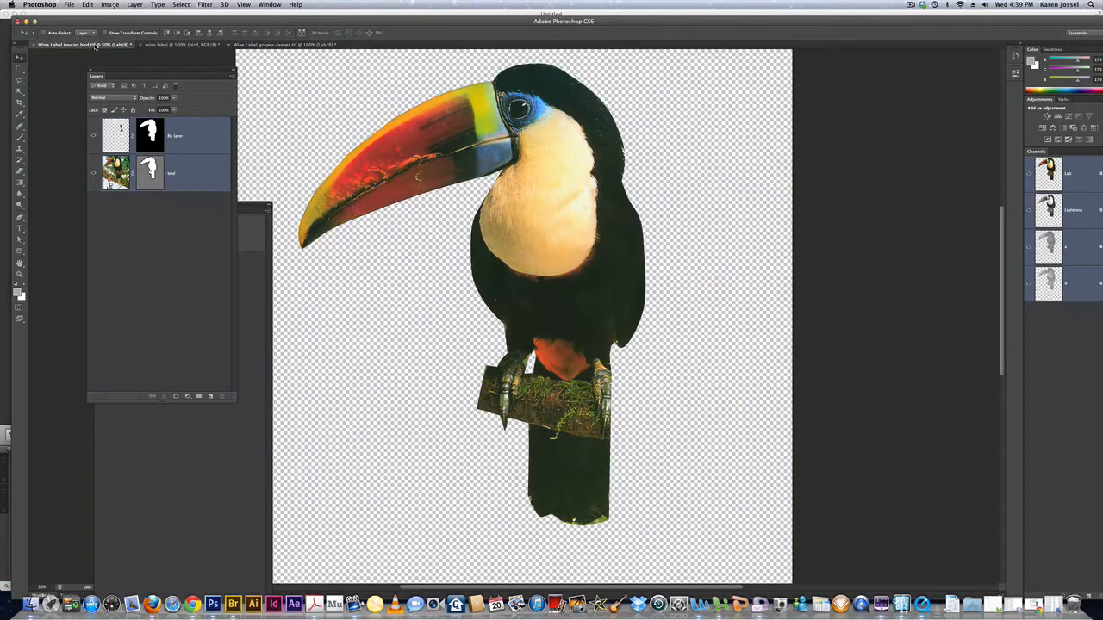
Step: Merge the fix layer down into the bird layer, preserving its vector mask, and convert the merged layer to a smart object
left_click(188, 140)
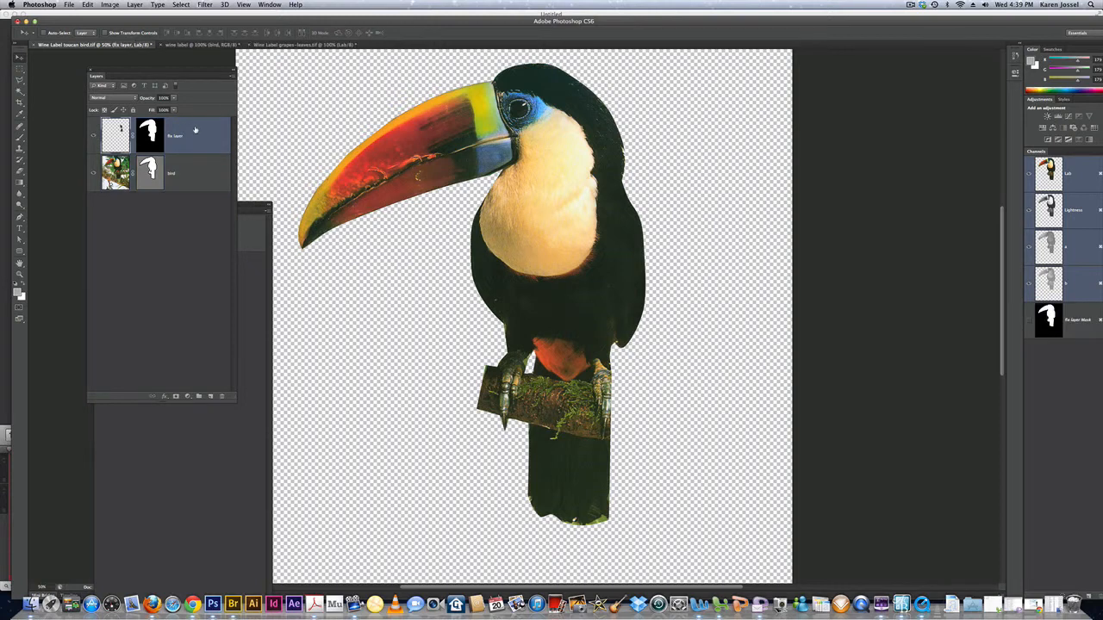
left_click(230, 86)
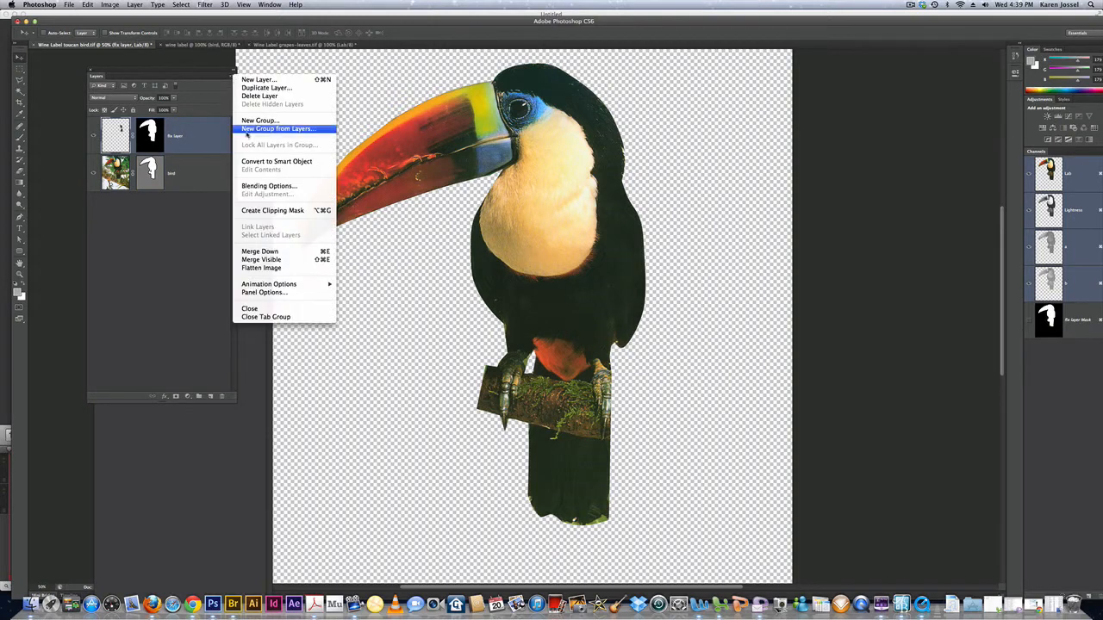
left_click(257, 251)
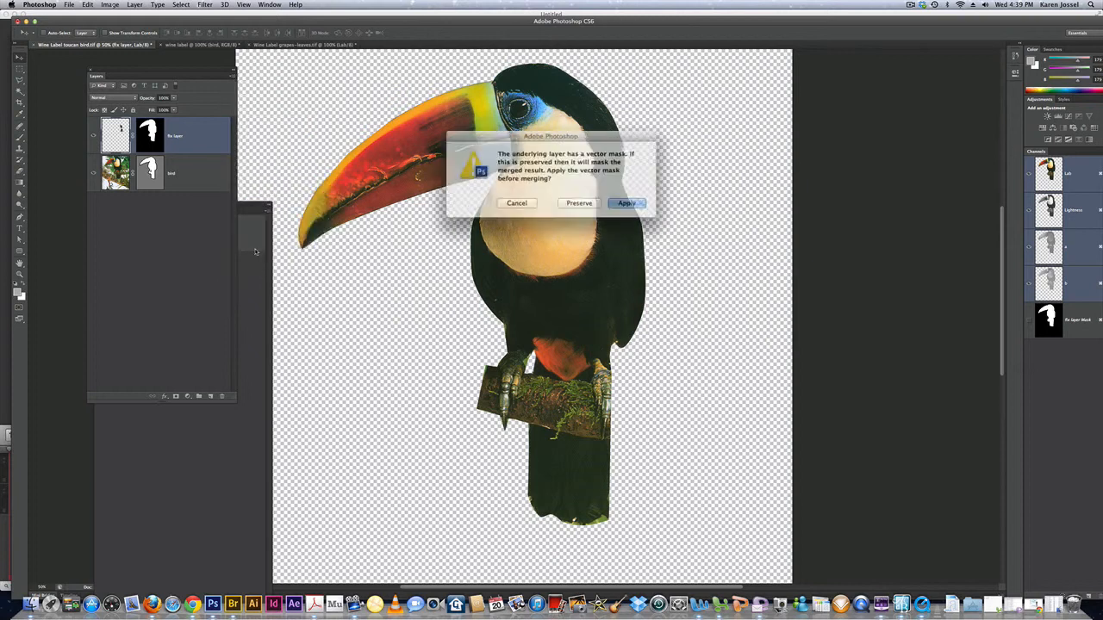
key("super+e")
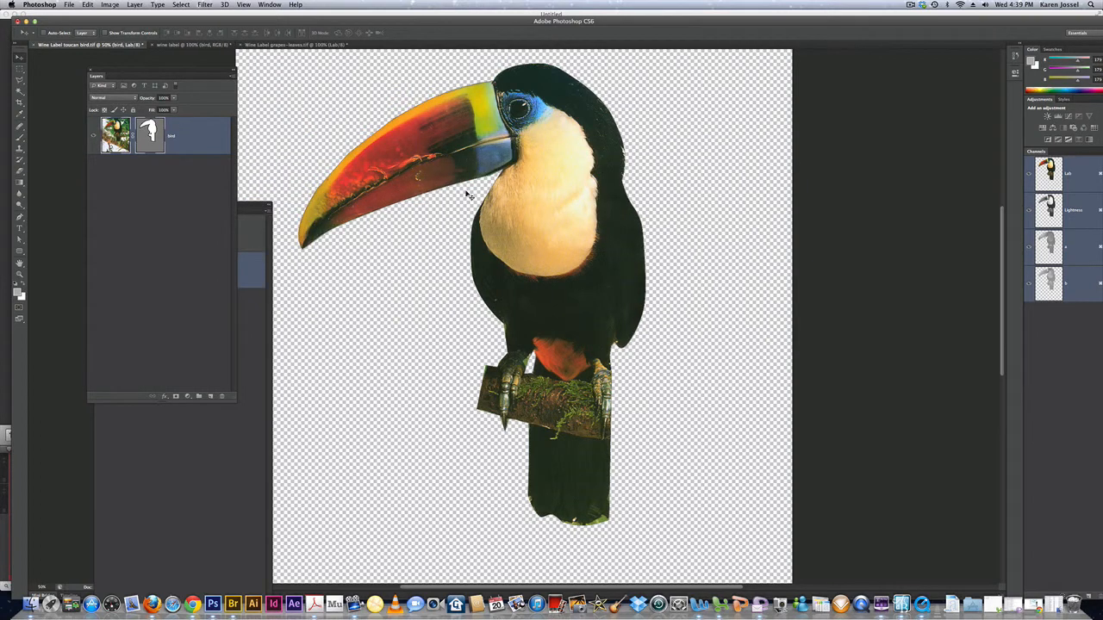
left_click(232, 76)
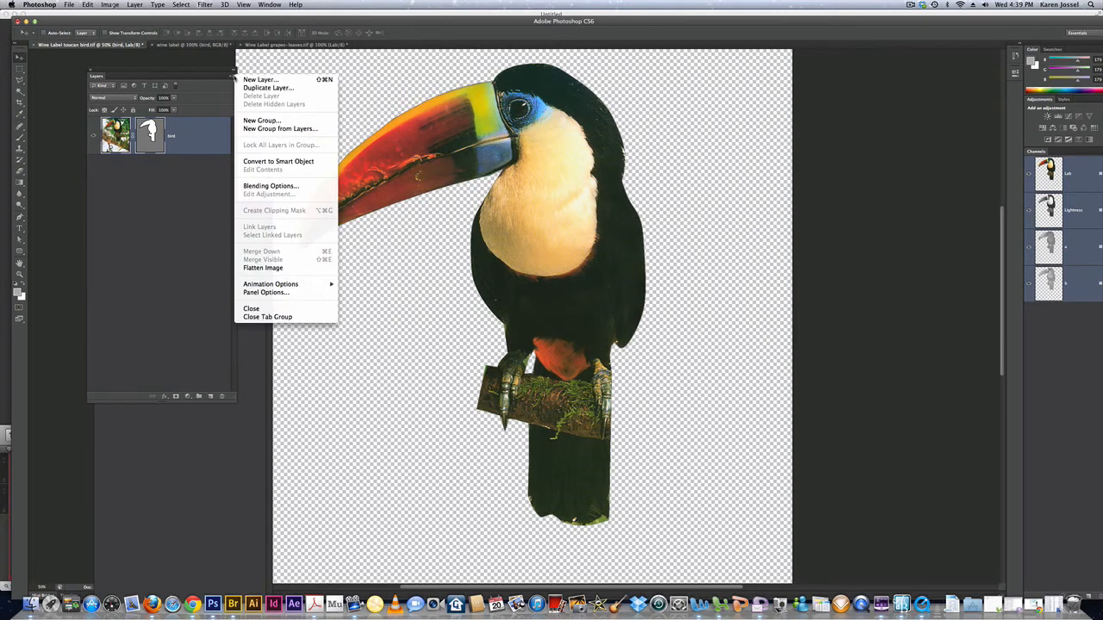
left_click(264, 162)
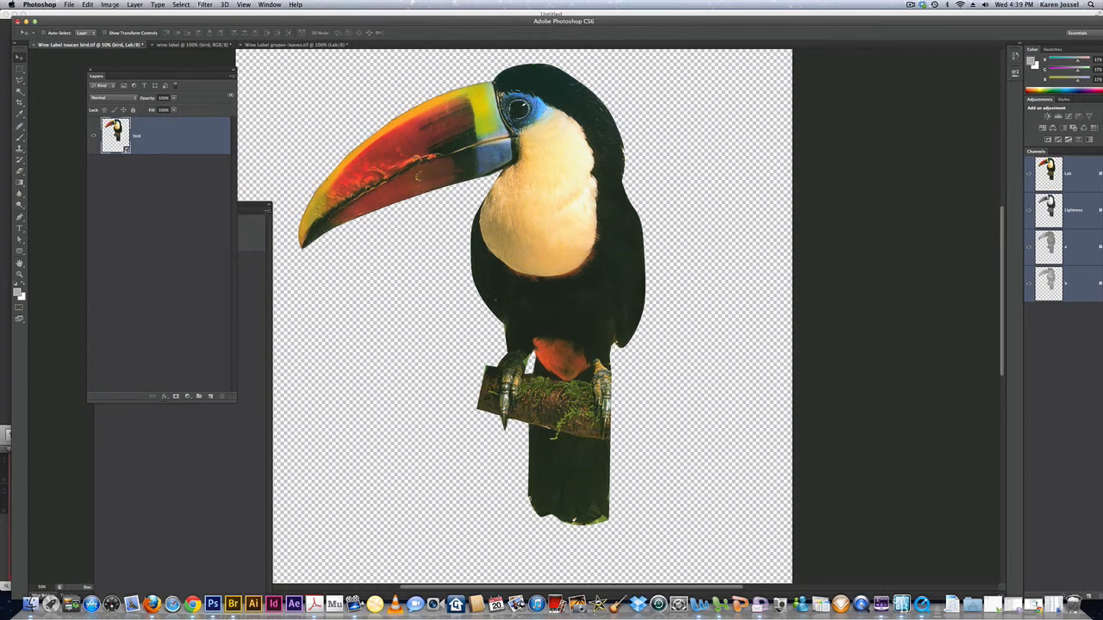
Step: Float the grapes-leaves and wine label documents as separate windows
left_click_drag(116, 131, 222, 44)
left_click(306, 43)
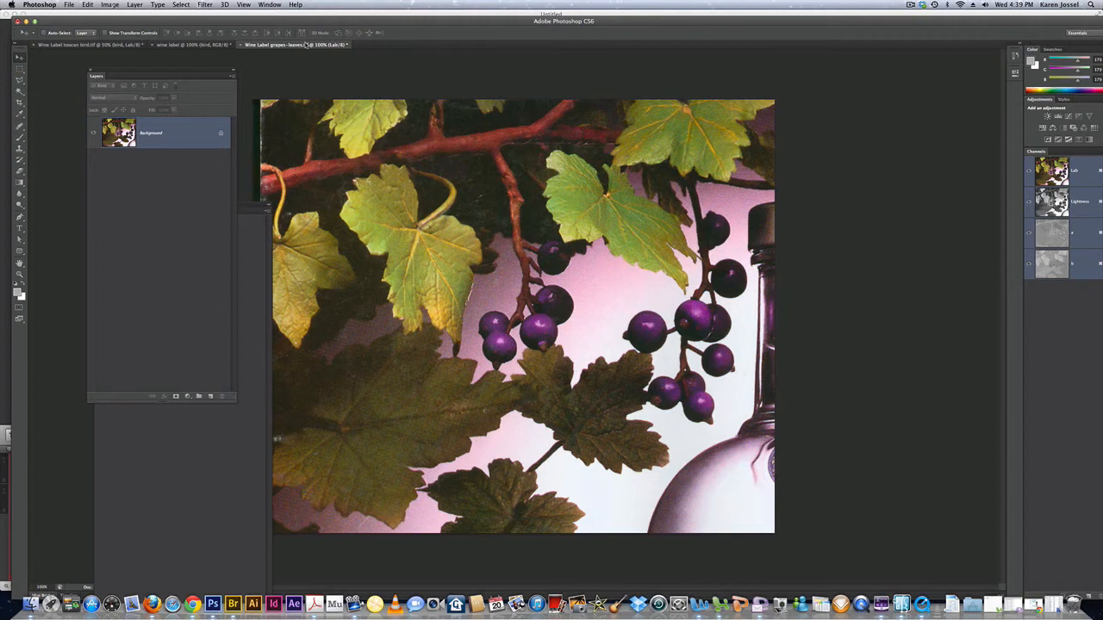
left_click_drag(304, 45, 716, 256)
left_click_drag(189, 45, 291, 162)
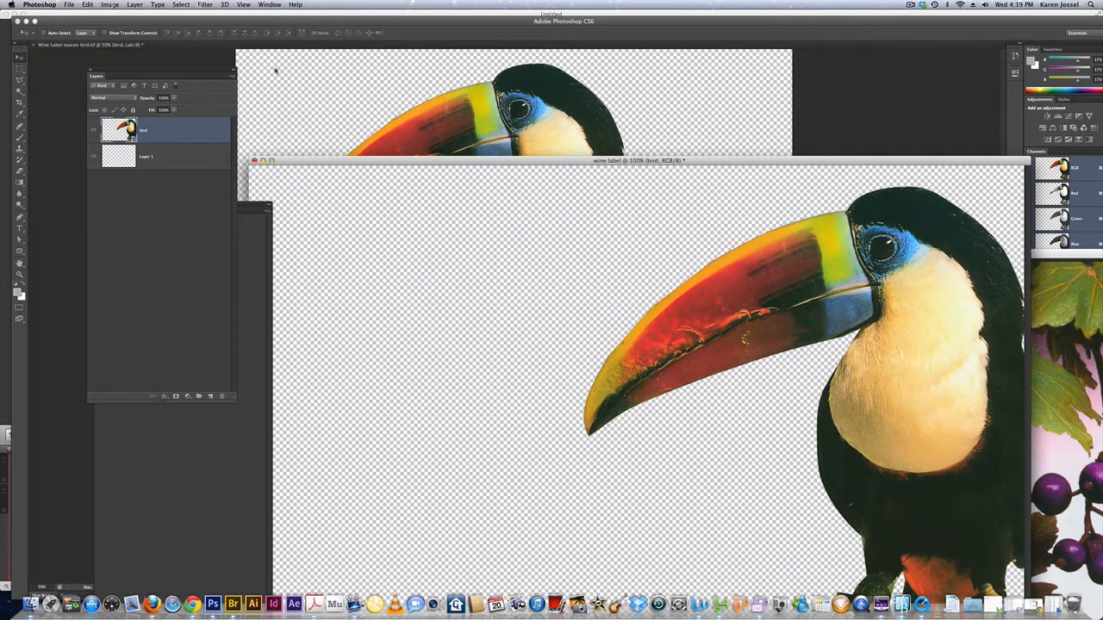
Step: Activate the toucan document and arrange the three open documents in a 3-up Vertical layout
left_click(335, 101)
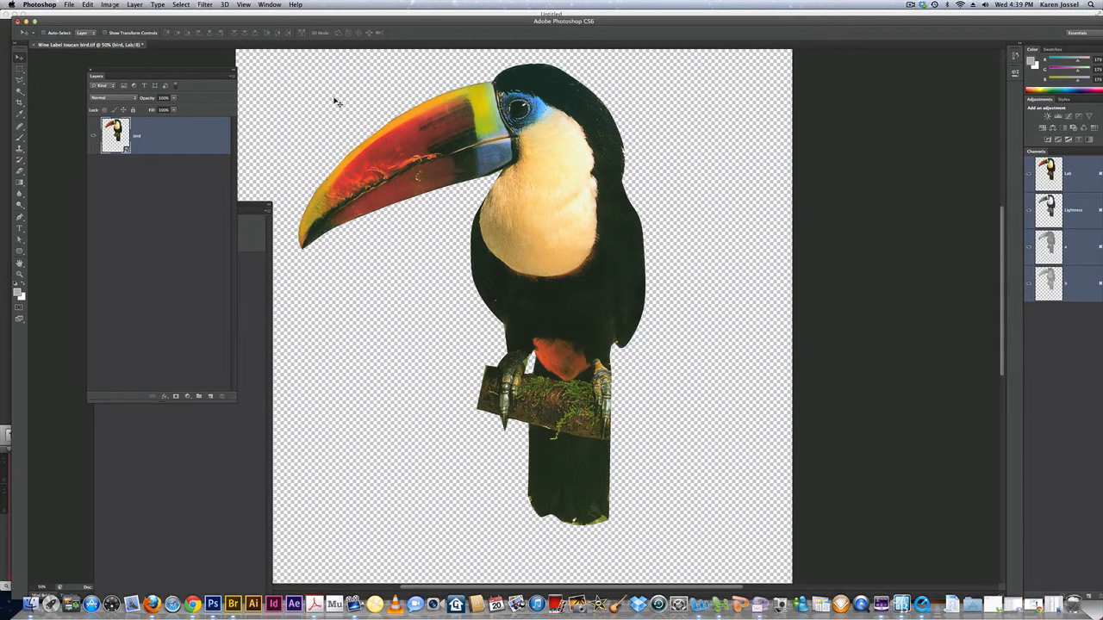
left_click(270, 4)
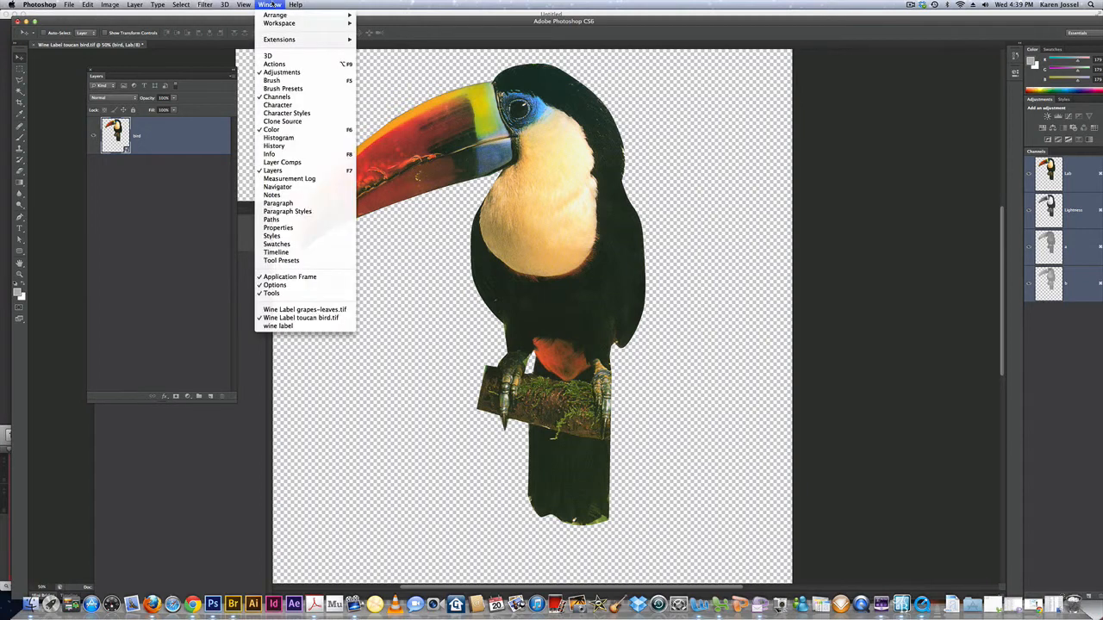
mouse_move(276, 15)
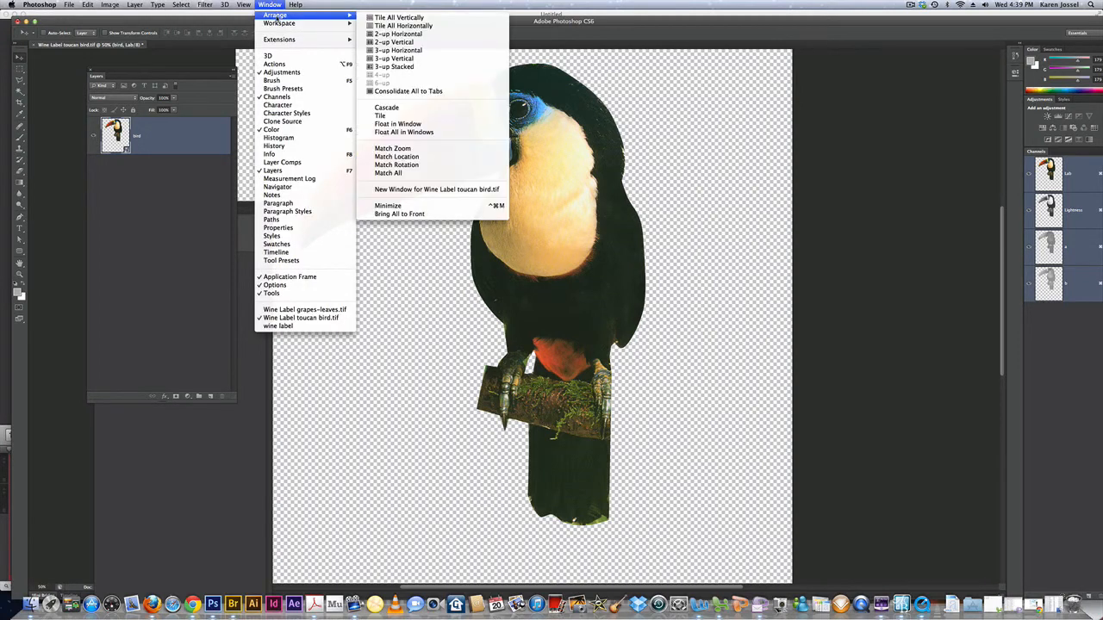
left_click(392, 58)
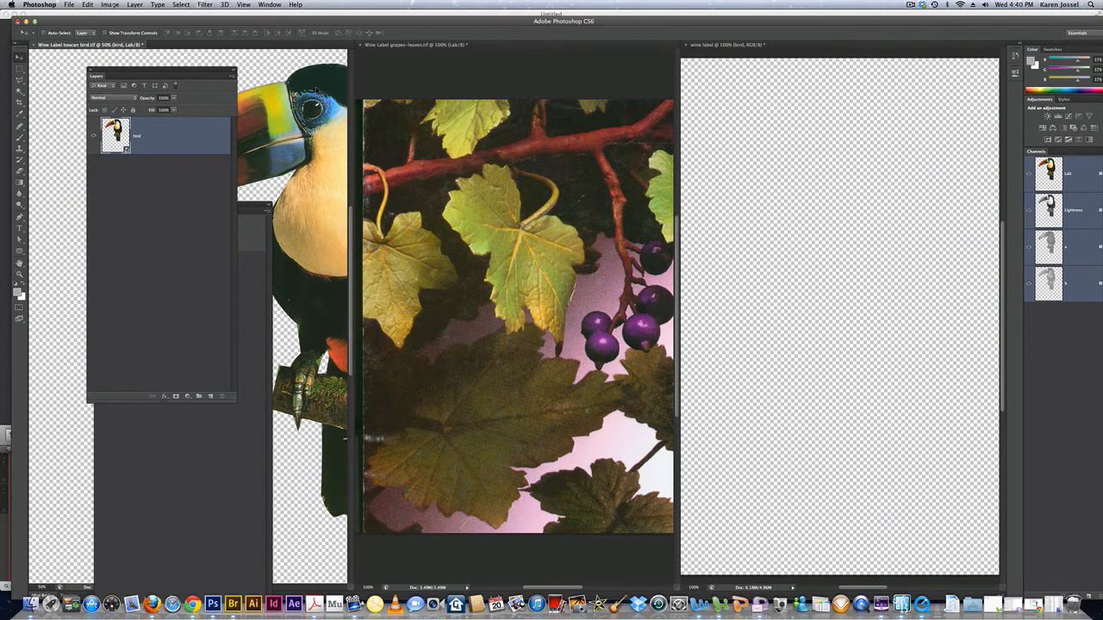
Step: Copy the bird smart object from the toucan document into the wine label document
left_click_drag(317, 91, 765, 145)
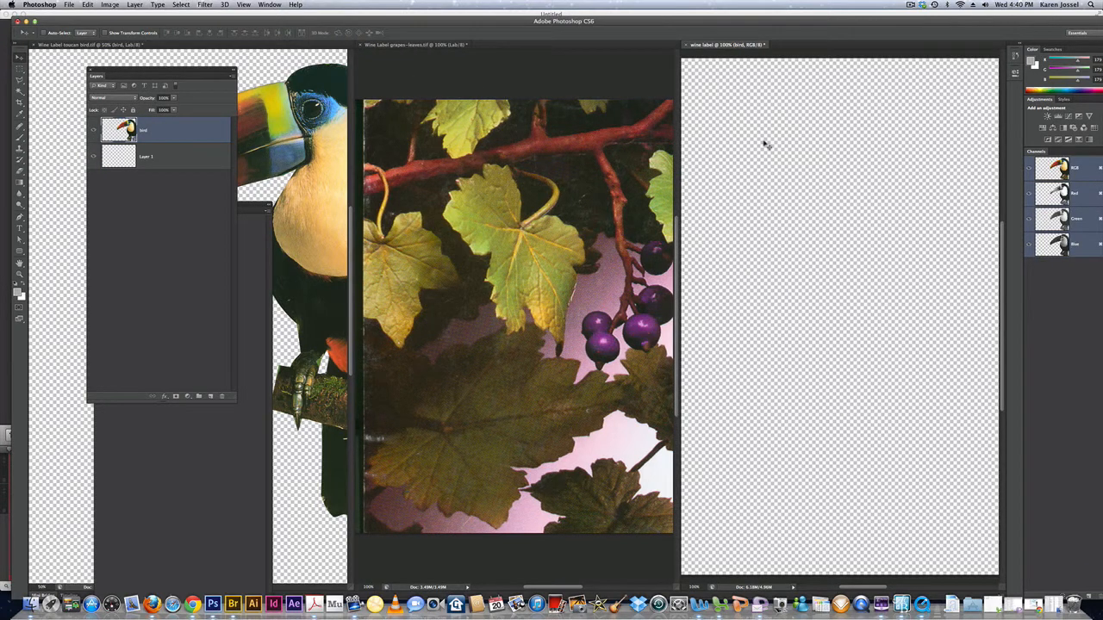
left_click(301, 87)
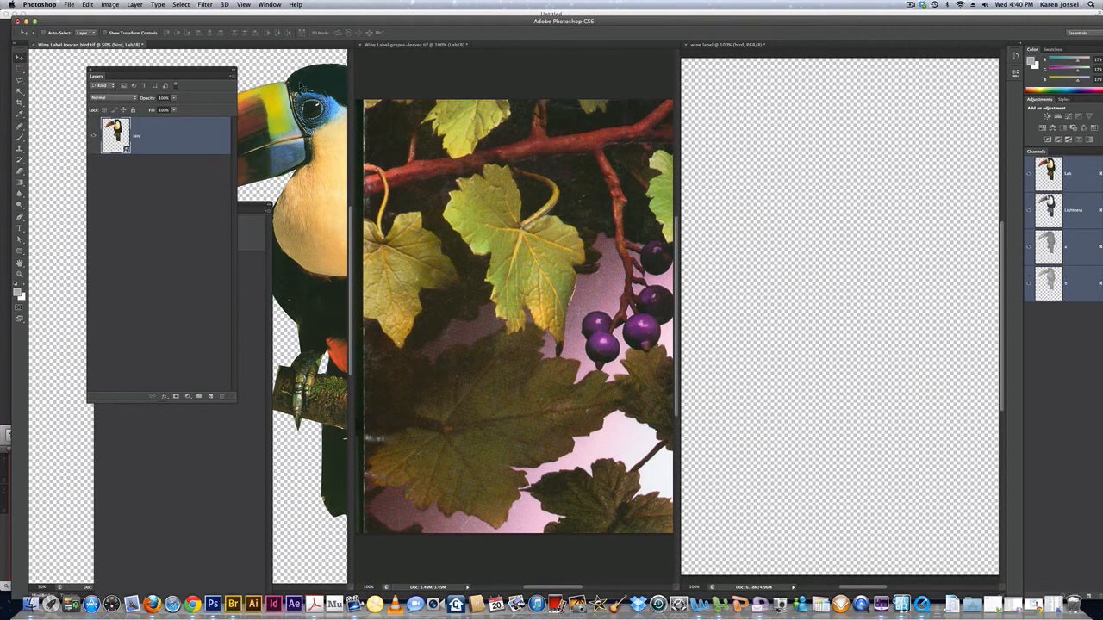
left_click_drag(216, 132, 871, 252)
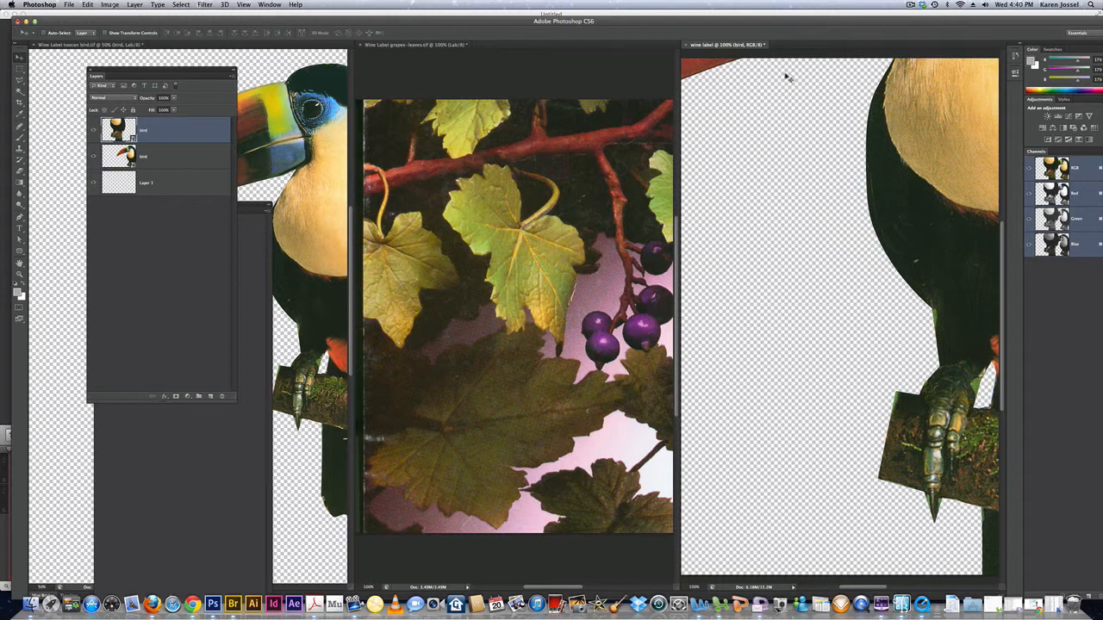
Step: Delete the older bird layer from the wine label document and move the new bird down so its head shows
left_click_drag(175, 159, 222, 396)
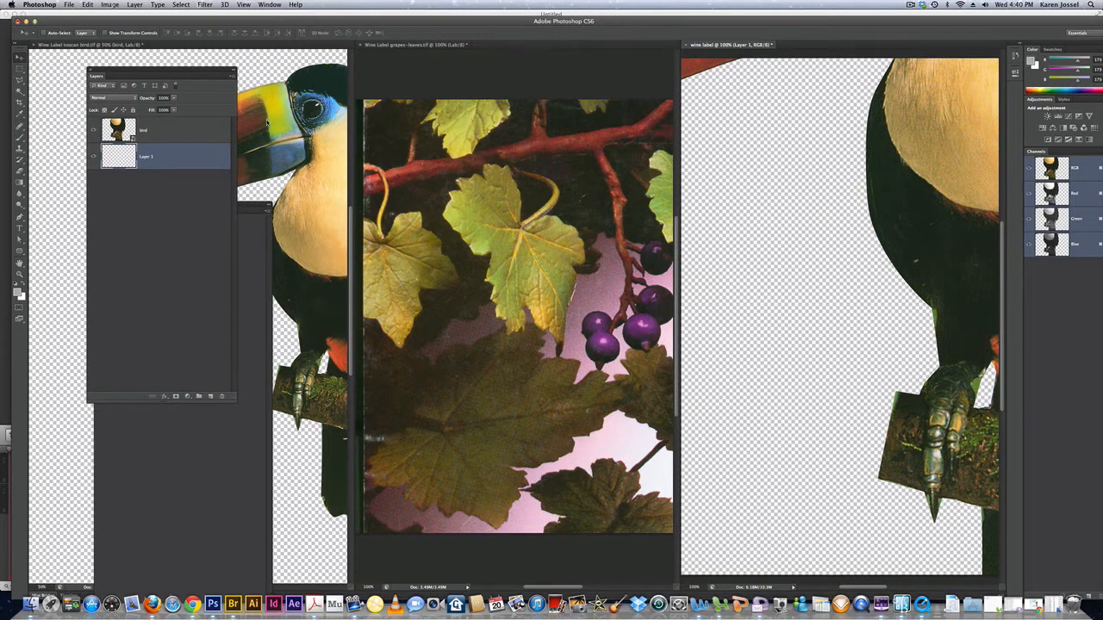
left_click(183, 130)
left_click_drag(964, 162, 890, 361)
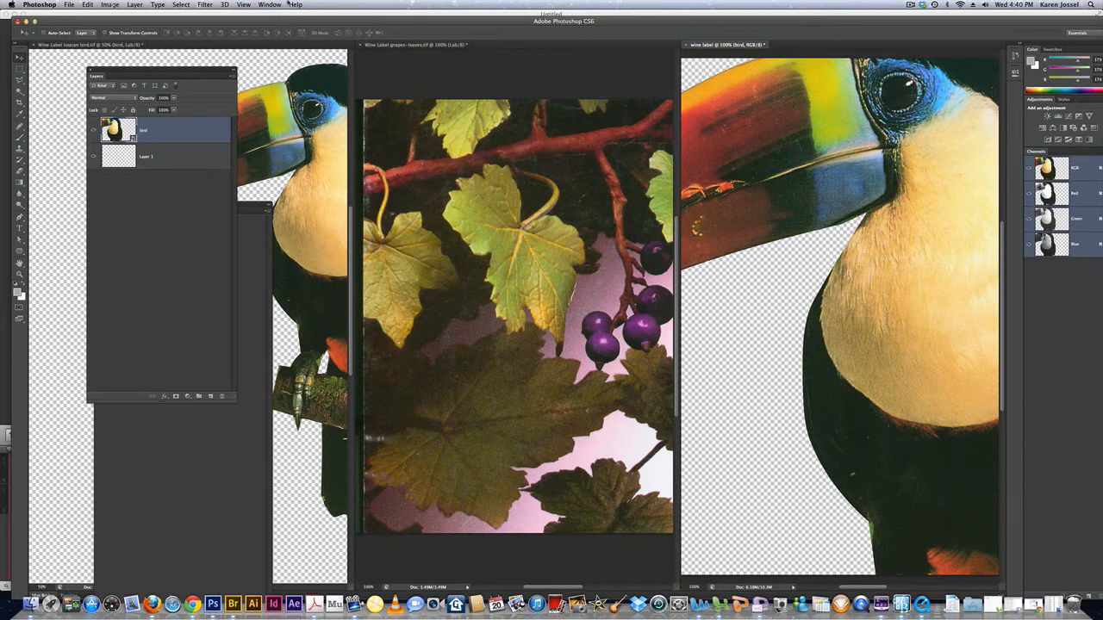
Step: Consolidate all open documents back into tabs
left_click(269, 4)
mouse_move(274, 19)
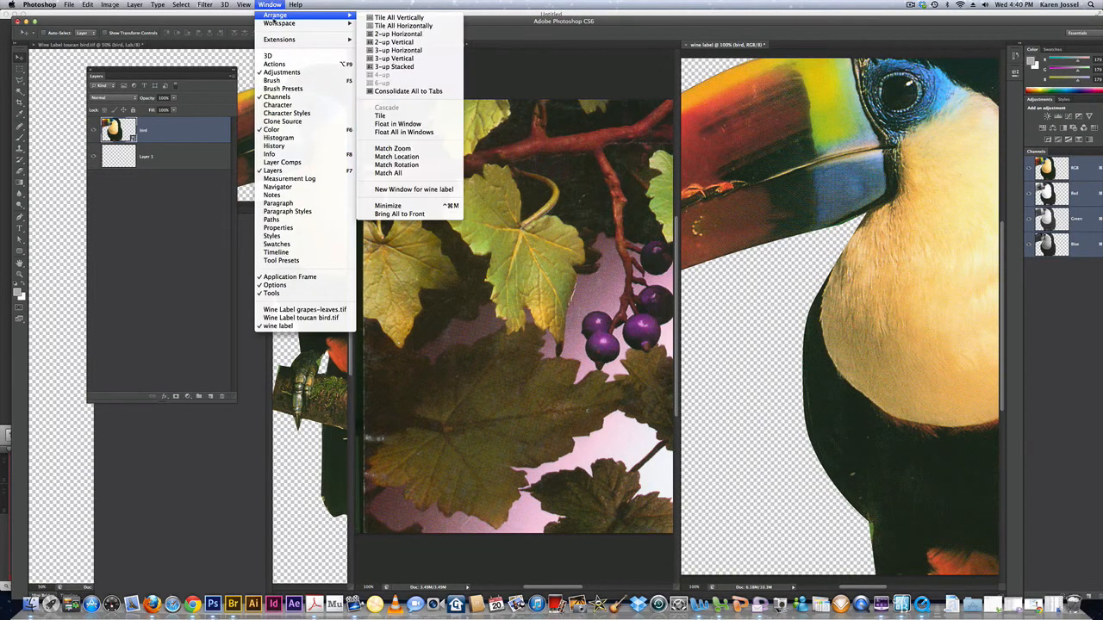
left_click(397, 90)
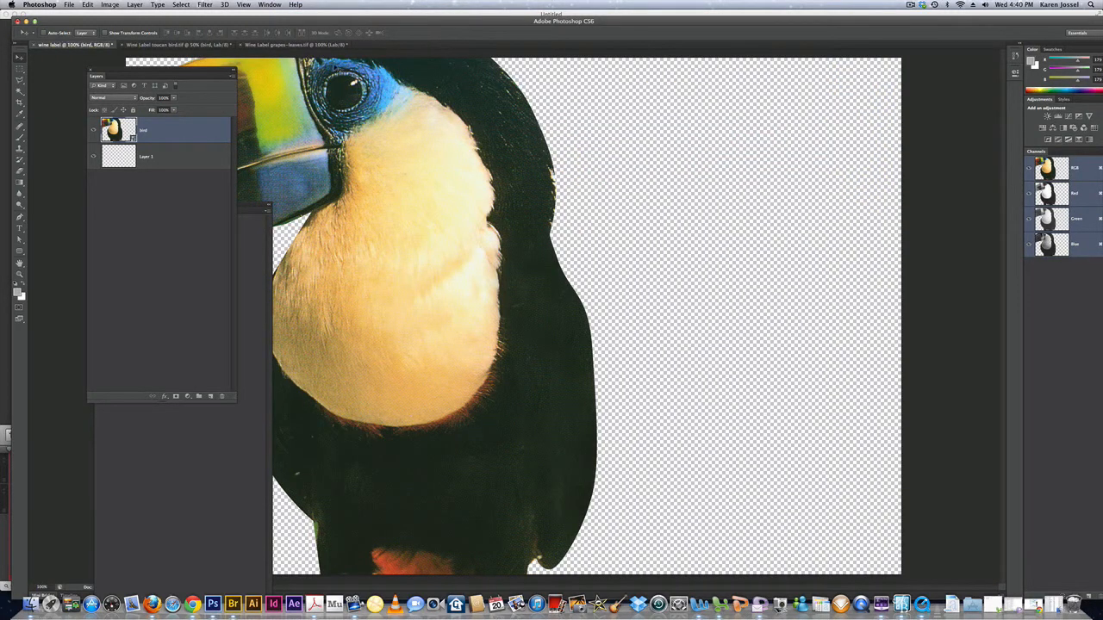
Step: Move the bird toward the right side of the wine label canvas and scale it proportionally to 55%
left_click_drag(388, 83, 795, 118)
left_click_drag(760, 78, 795, 69)
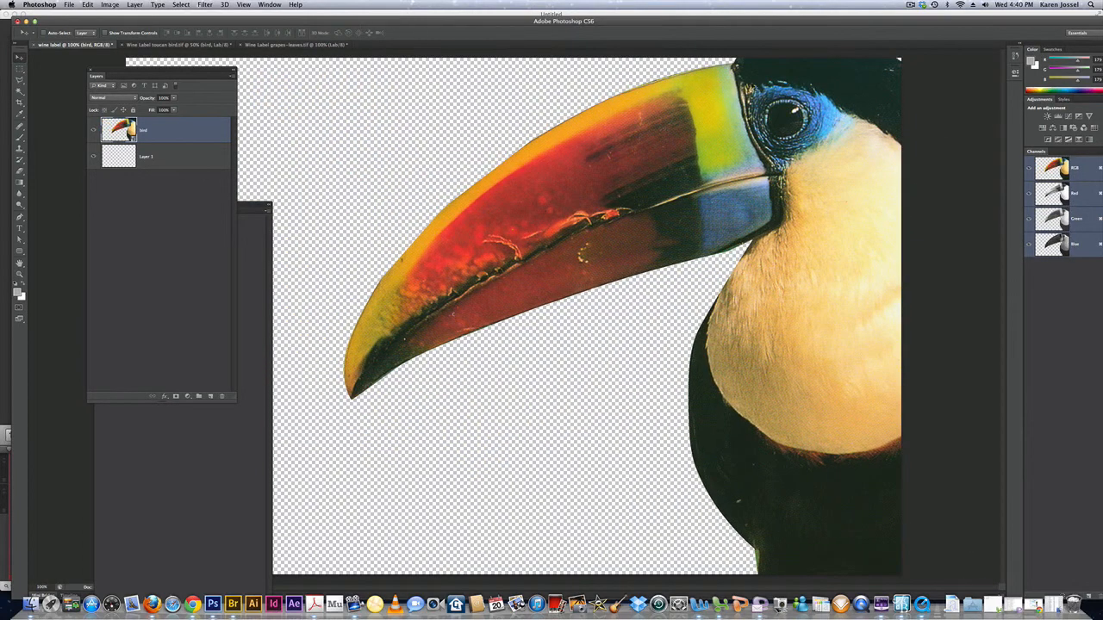
key("super+t")
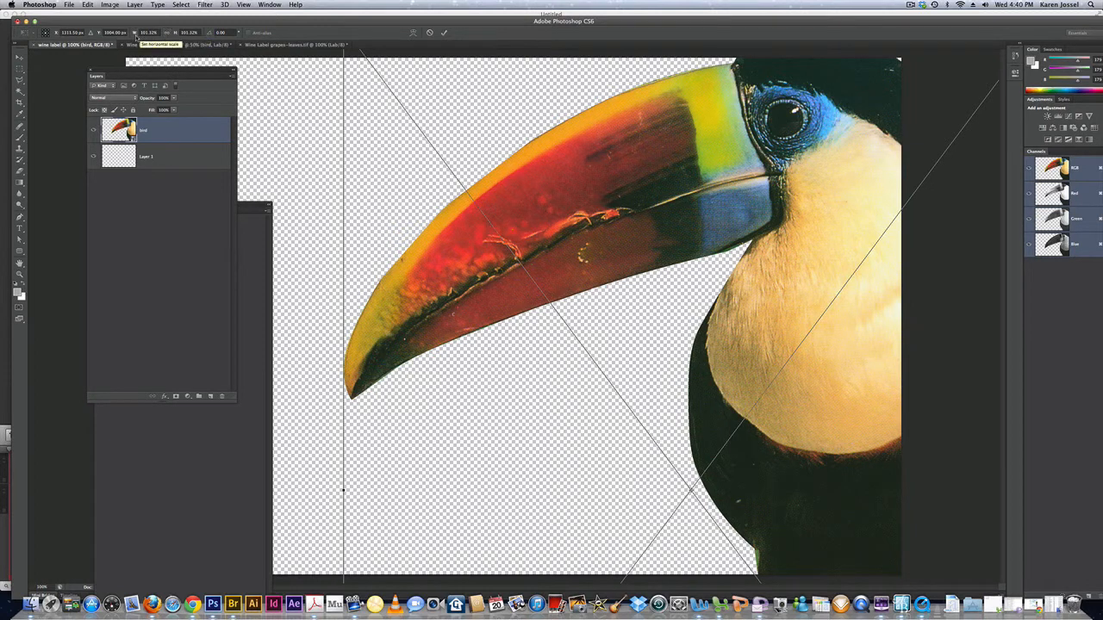
left_click(167, 35)
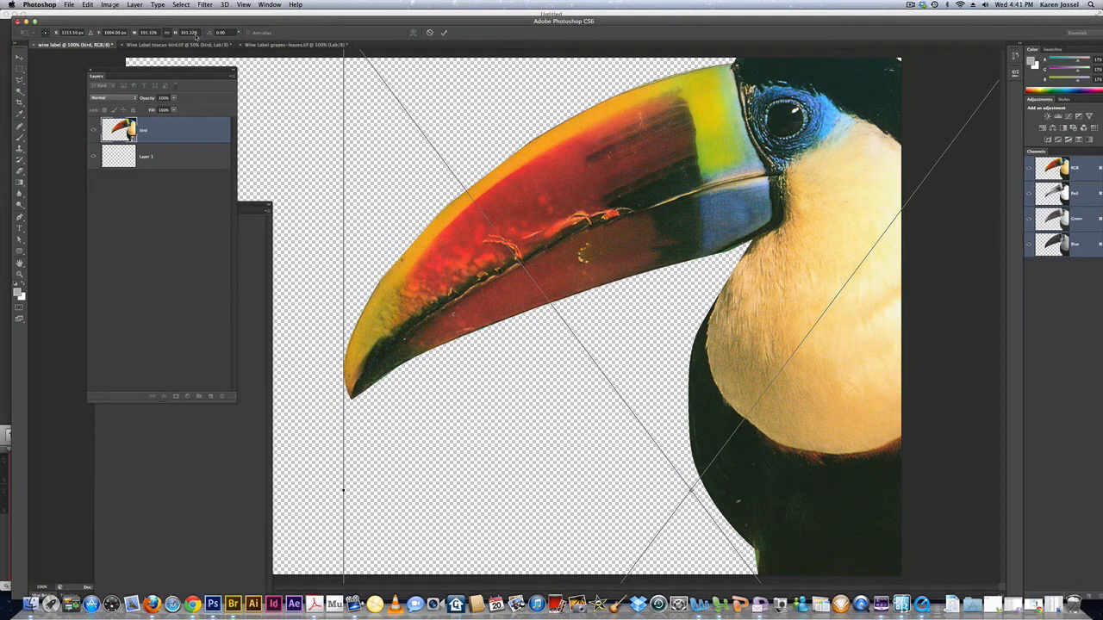
left_click_drag(199, 33, 179, 34)
type("55")
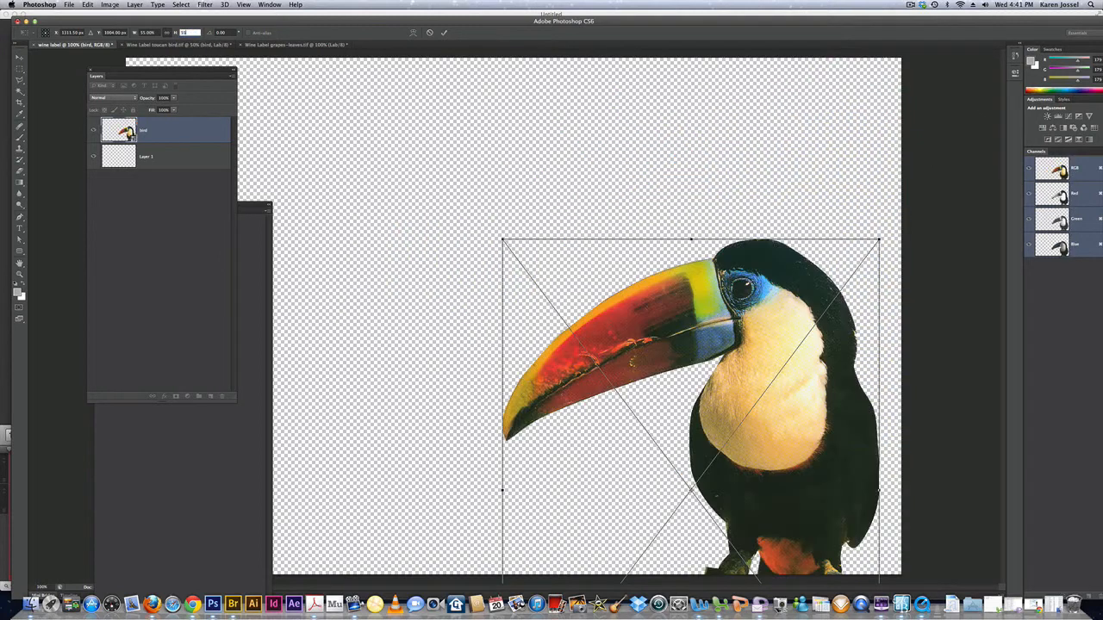
key("Return")
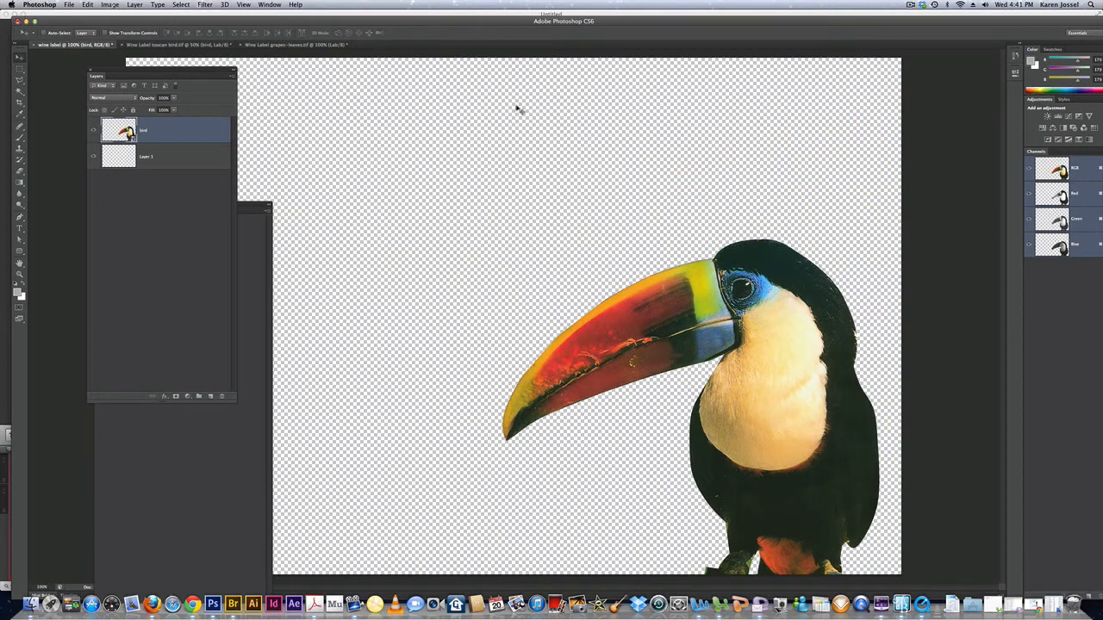
Step: Move the bird up until its perch and tail show fully on the canvas, and open its smart object contents
left_click_drag(794, 404, 790, 230)
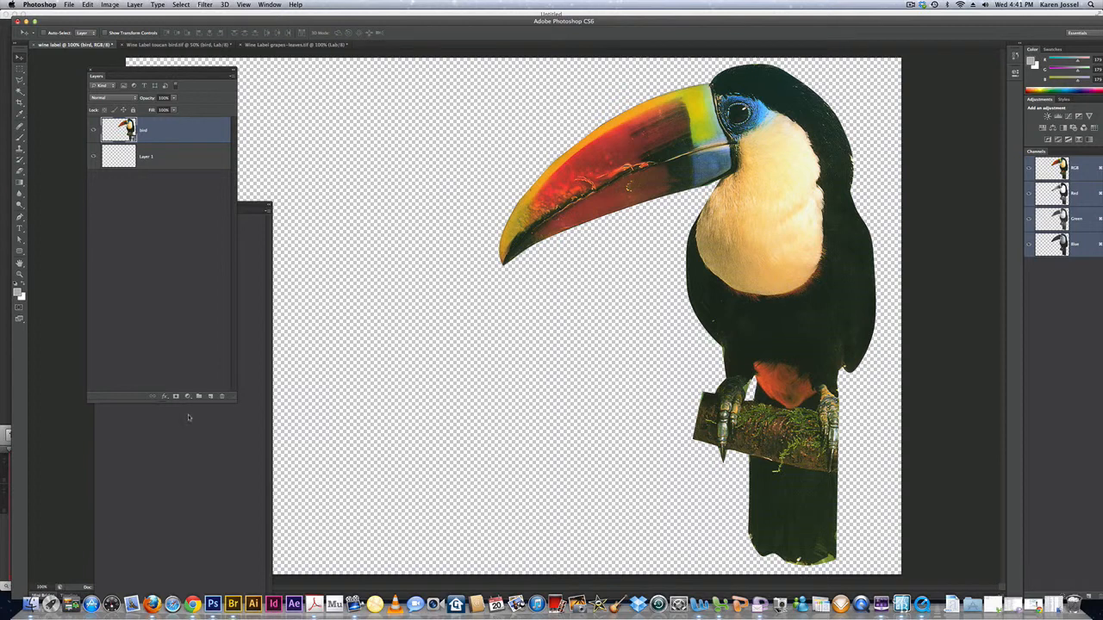
double_click(129, 136)
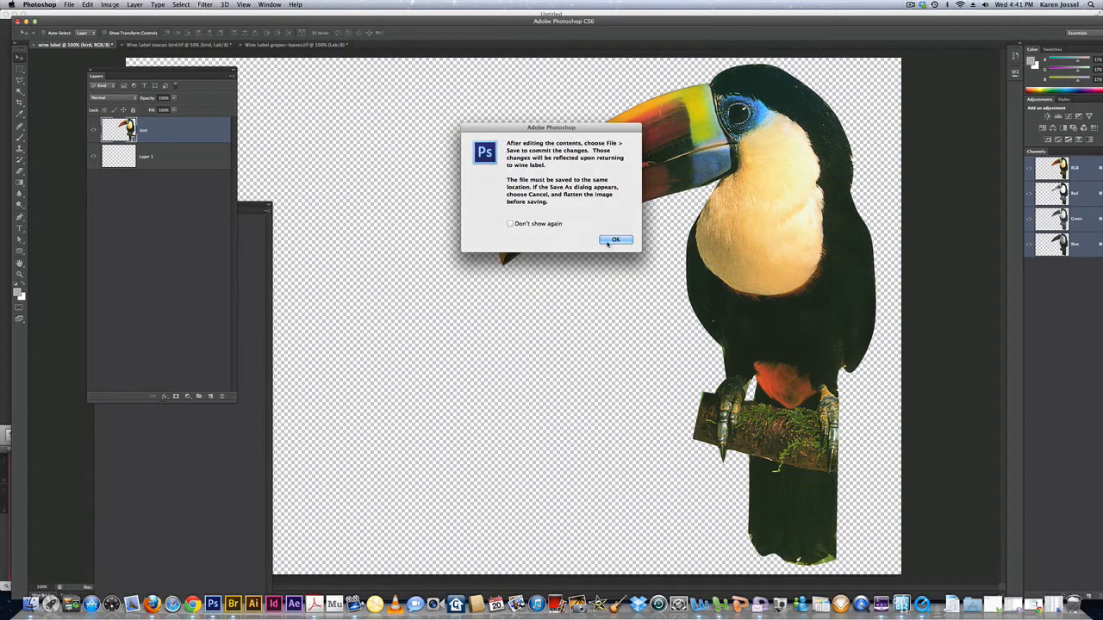
left_click(615, 239)
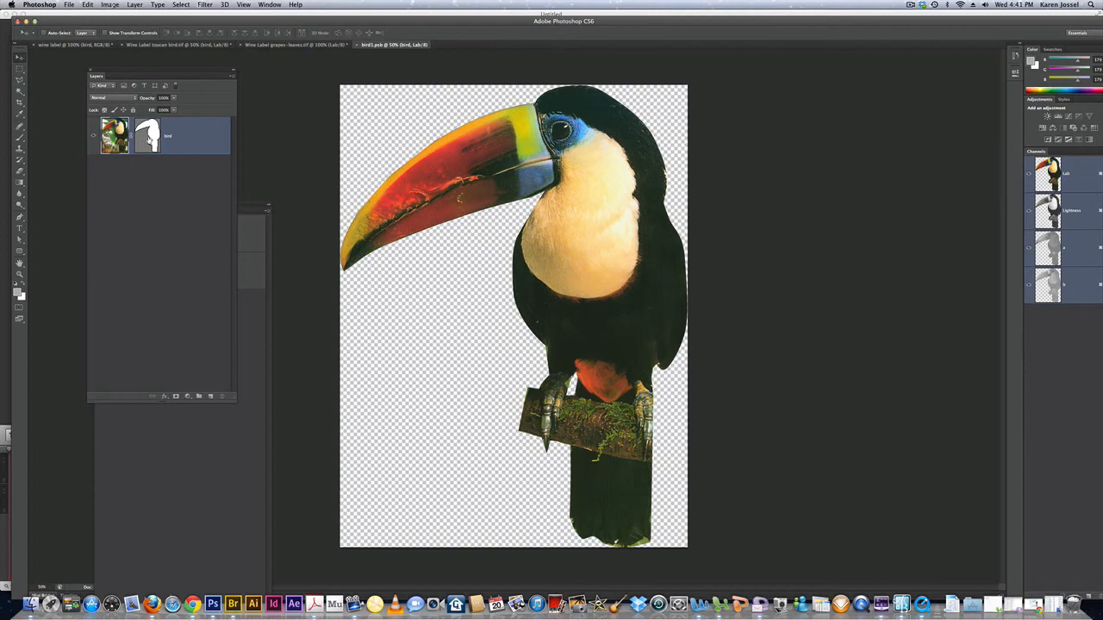
Step: Move the vector mask's edge slightly outward along the right side of the perch and tail
left_click(21, 241)
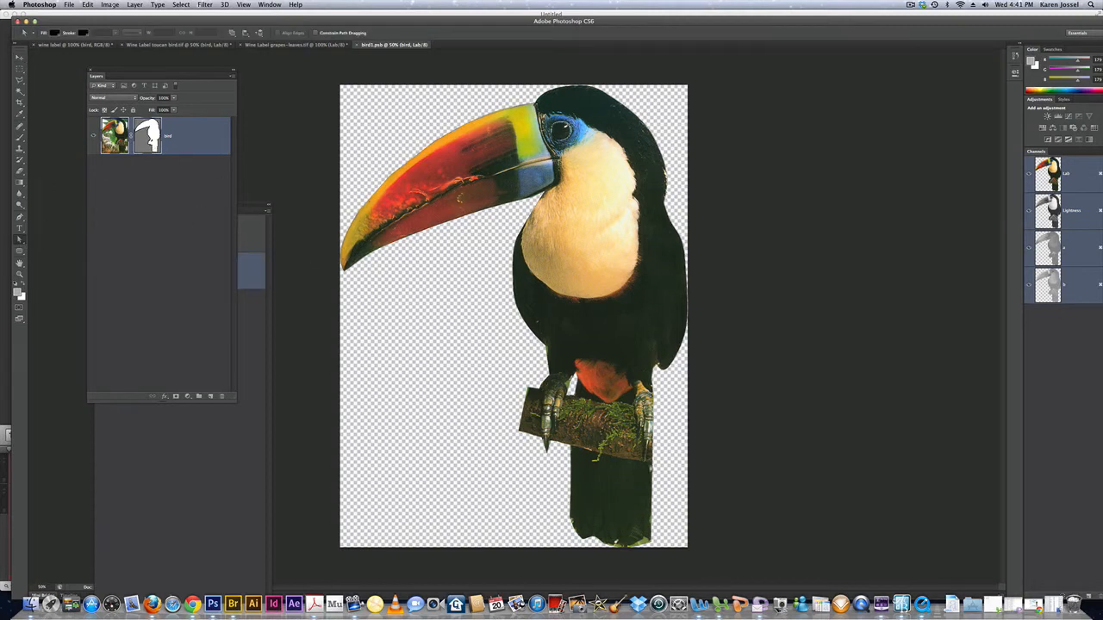
left_click_drag(653, 471, 659, 471)
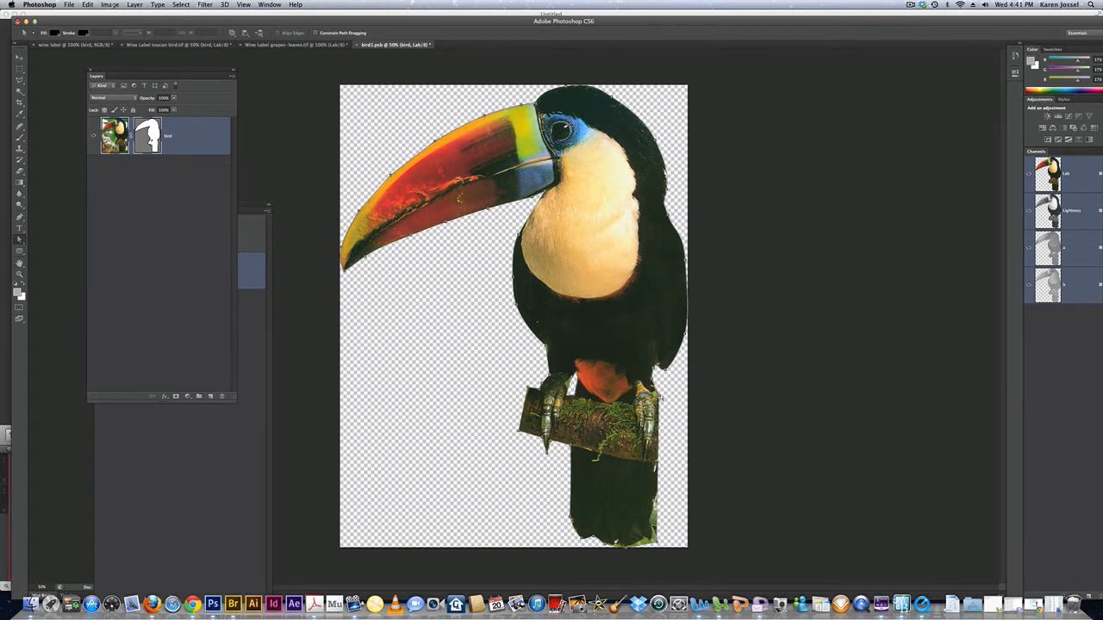
left_click_drag(660, 398, 658, 397)
Step: Reshape the vector mask closer around the tail's right edge and lower tip, and save the contents to update the wine label
left_click(19, 218)
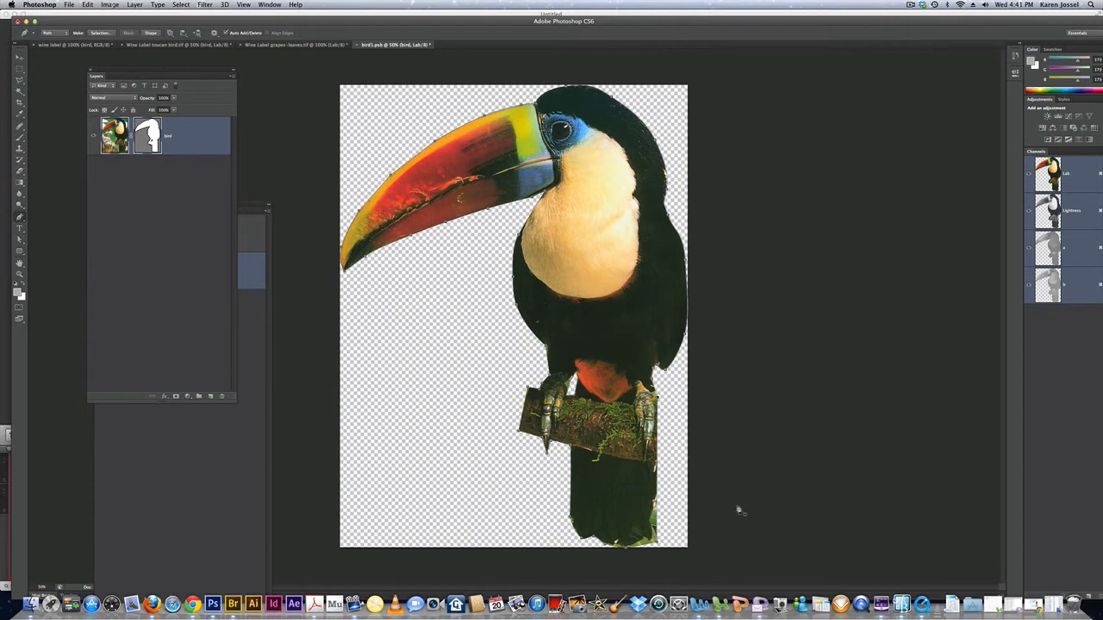
left_click(658, 522)
left_click_drag(658, 522, 651, 519)
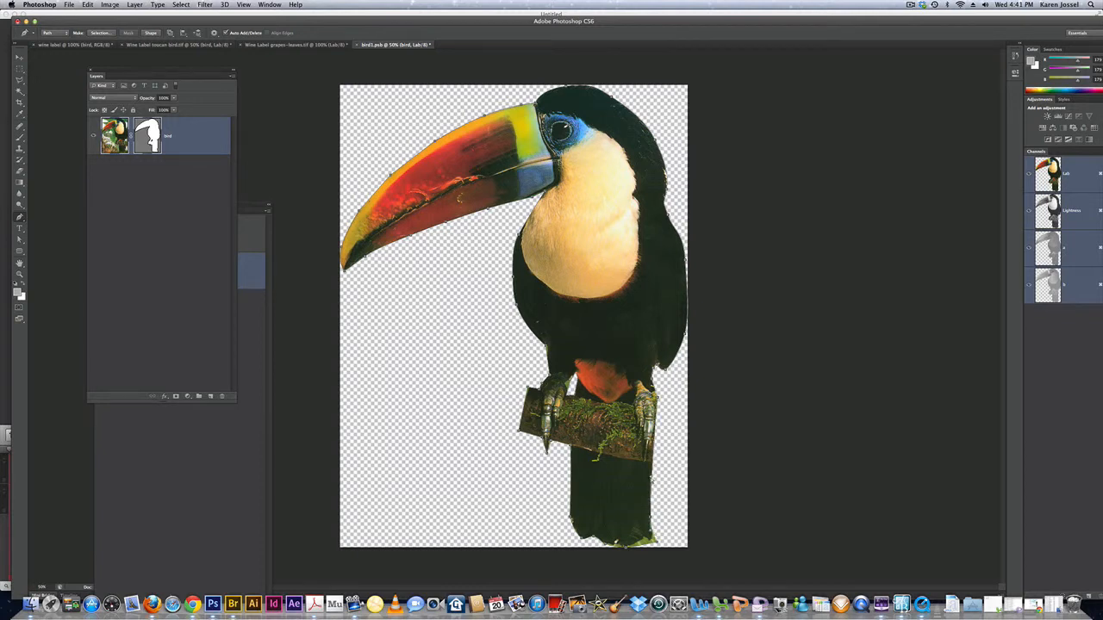
left_click_drag(651, 477, 657, 480)
left_click_drag(657, 543, 640, 547)
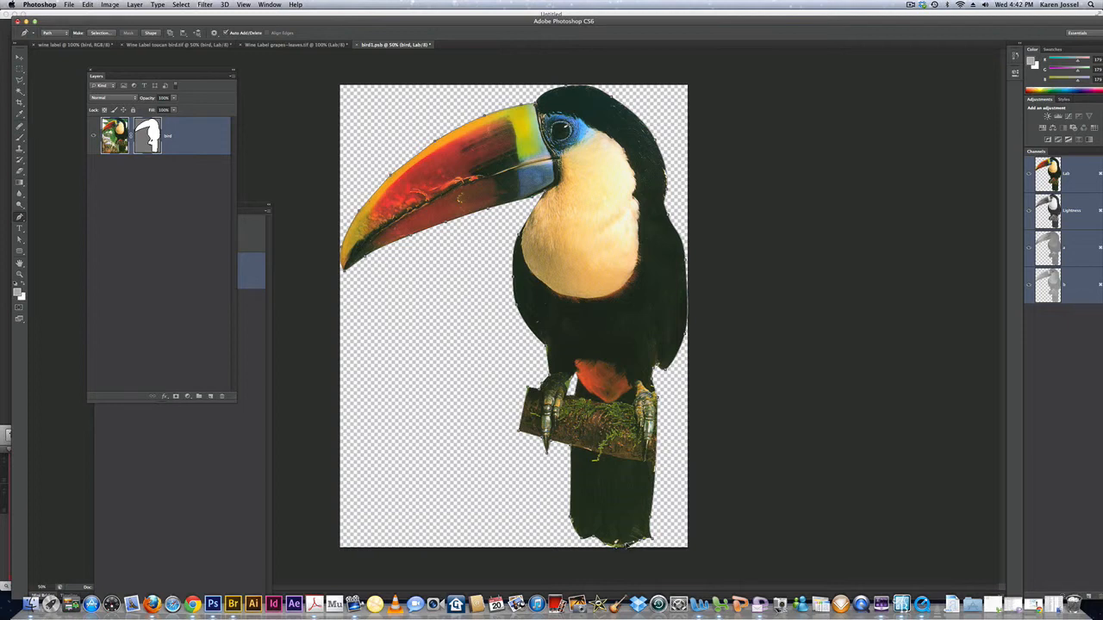
key("super+s")
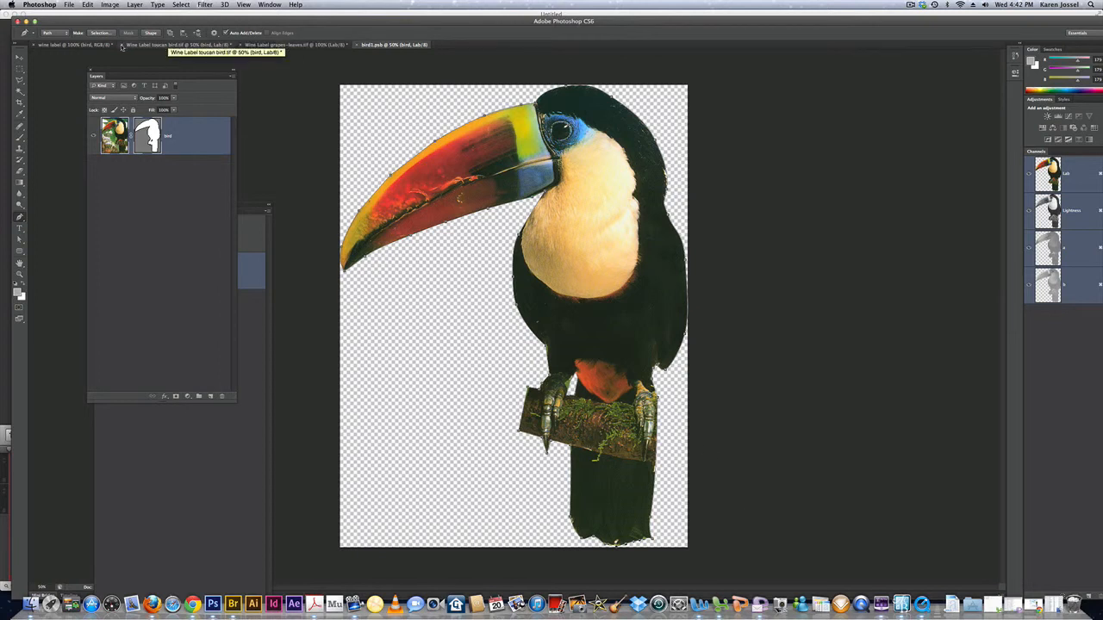
left_click(74, 44)
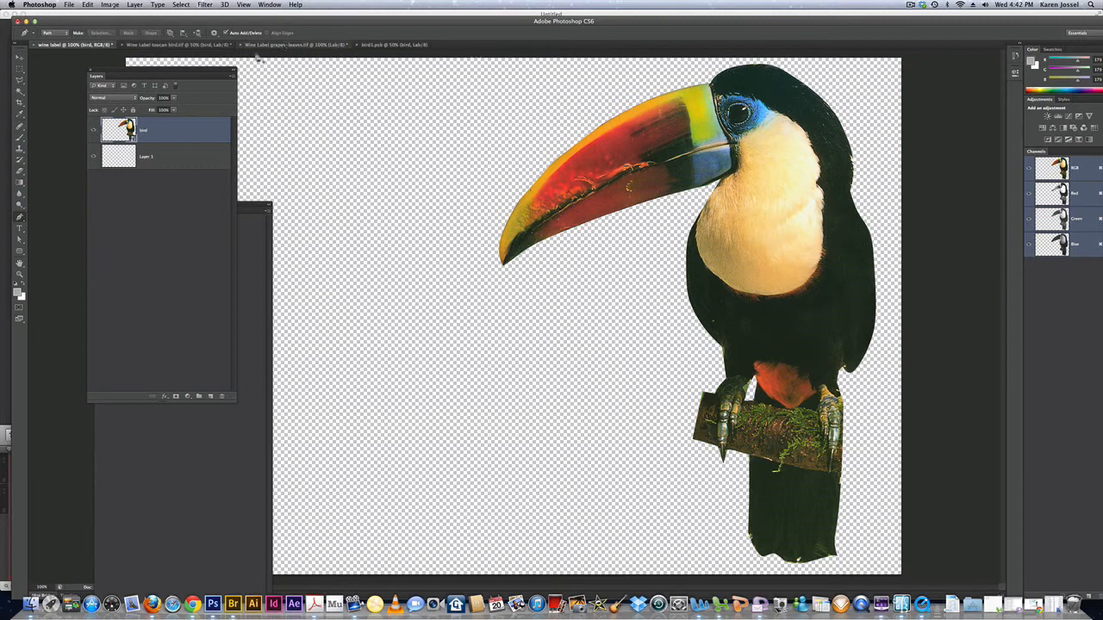
Step: Edit the bird smart object's mask again beside the perch's right end, and save it to update the wine label
double_click(132, 140)
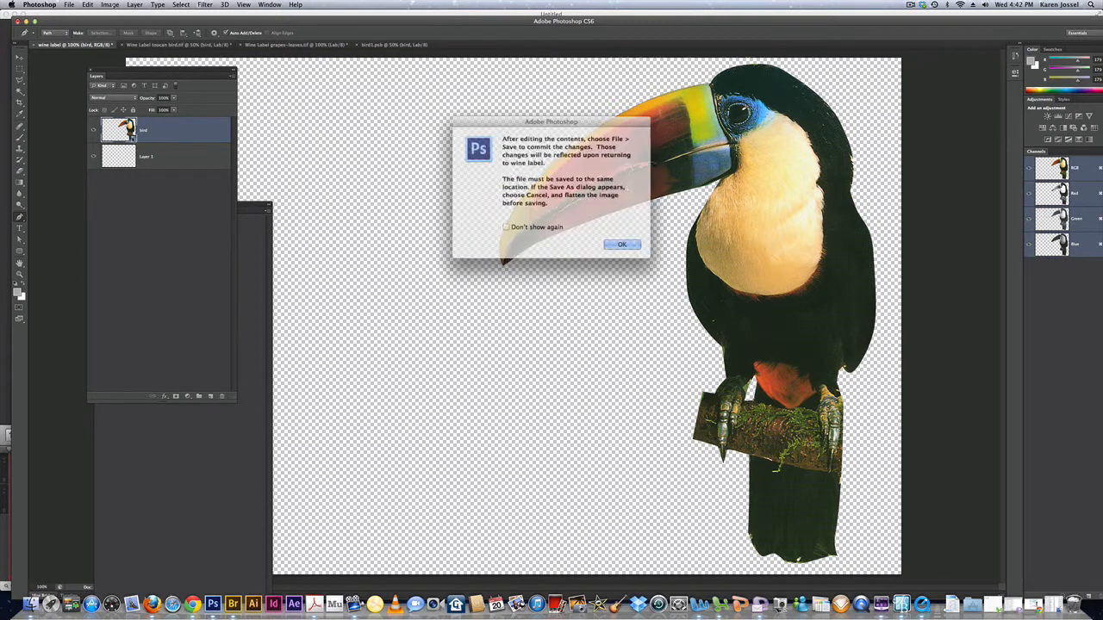
left_click(609, 245)
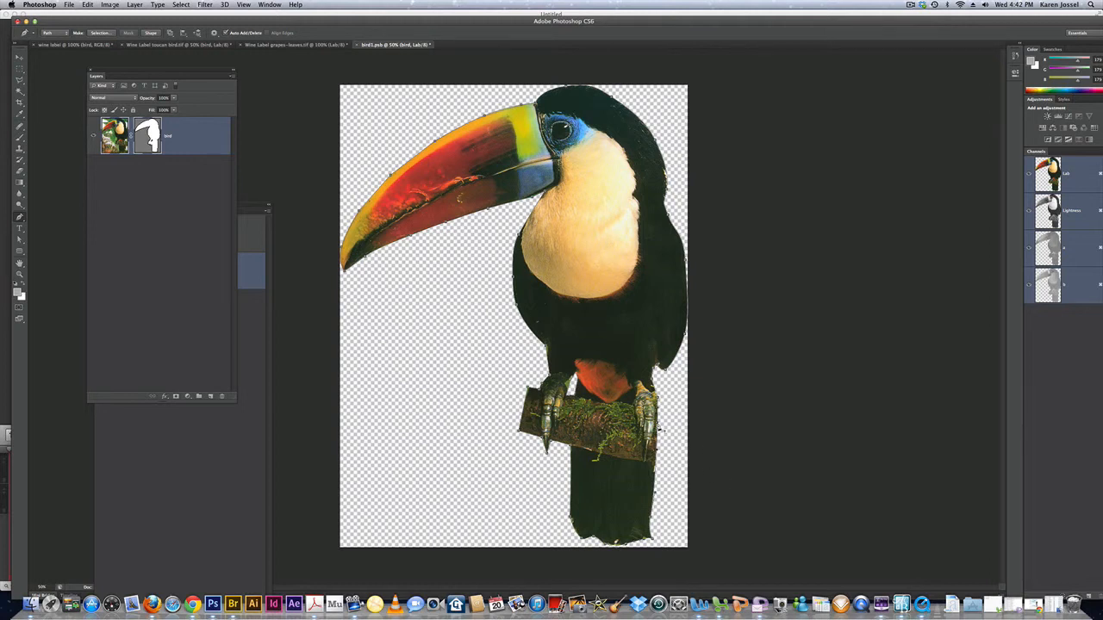
left_click(659, 424)
left_click_drag(660, 423, 661, 424)
left_click(80, 45)
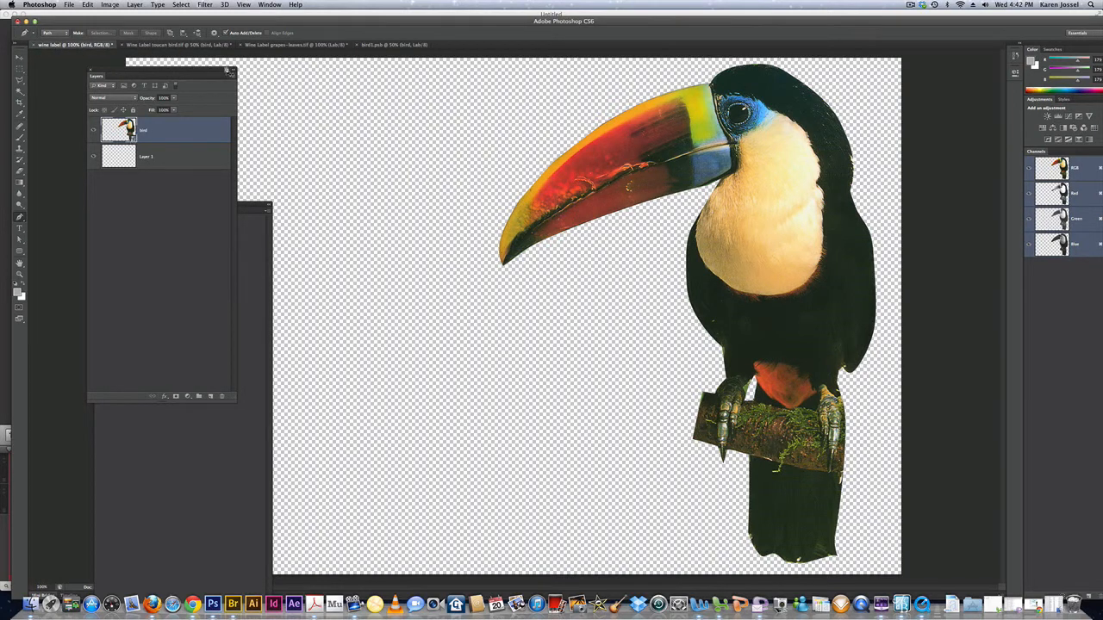
Step: Close the toucan bird document, saving its changes as a TIFF with layers and no image compression
left_click(279, 45)
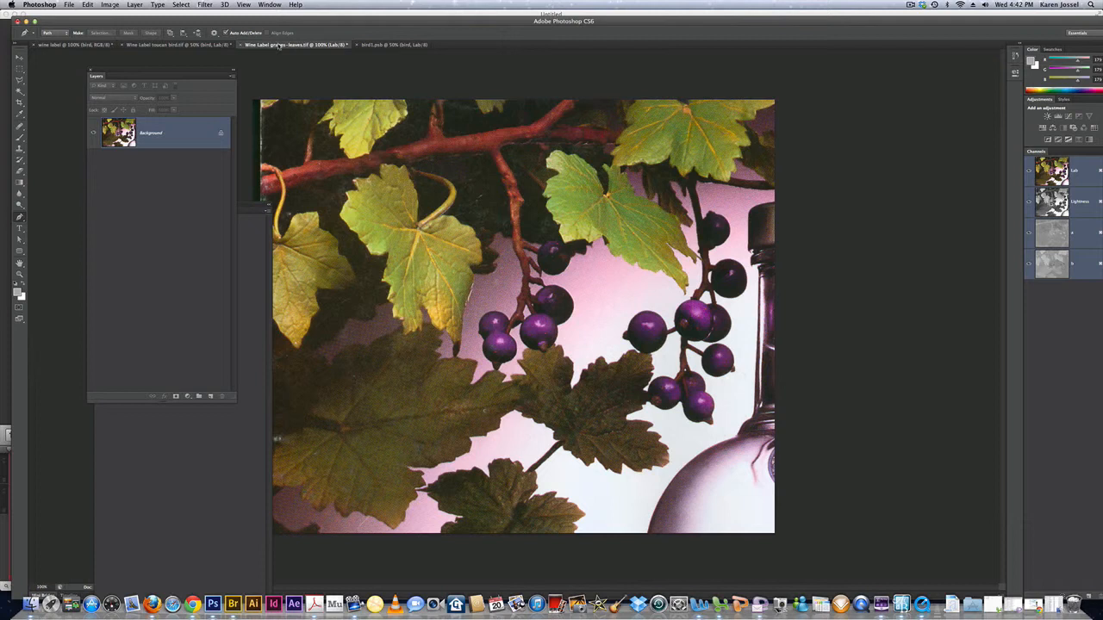
left_click(211, 45)
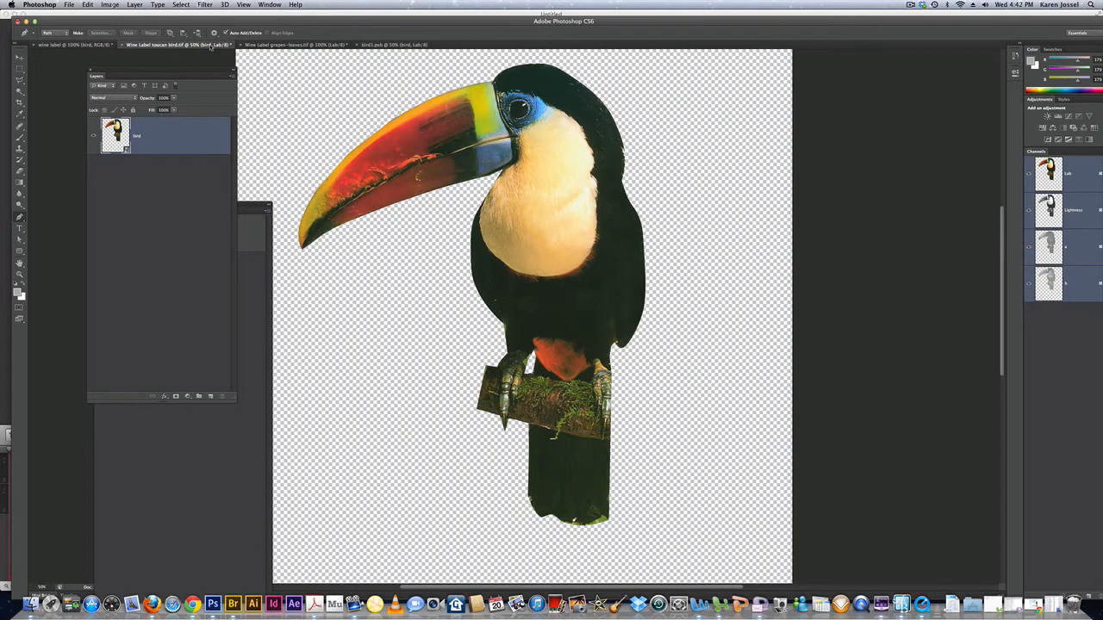
left_click(122, 45)
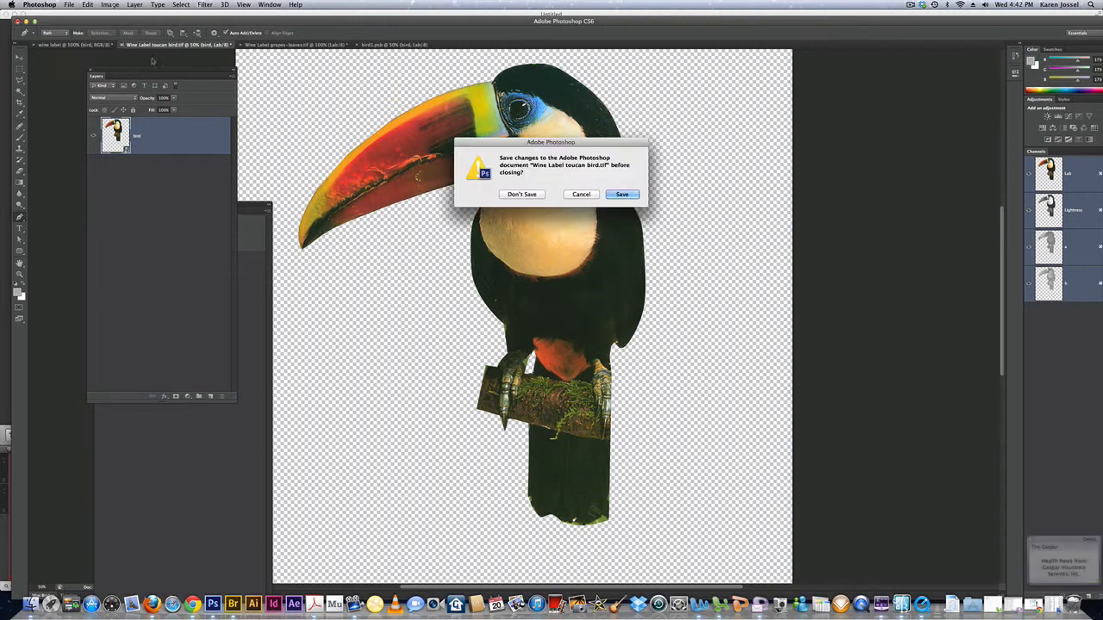
left_click(621, 195)
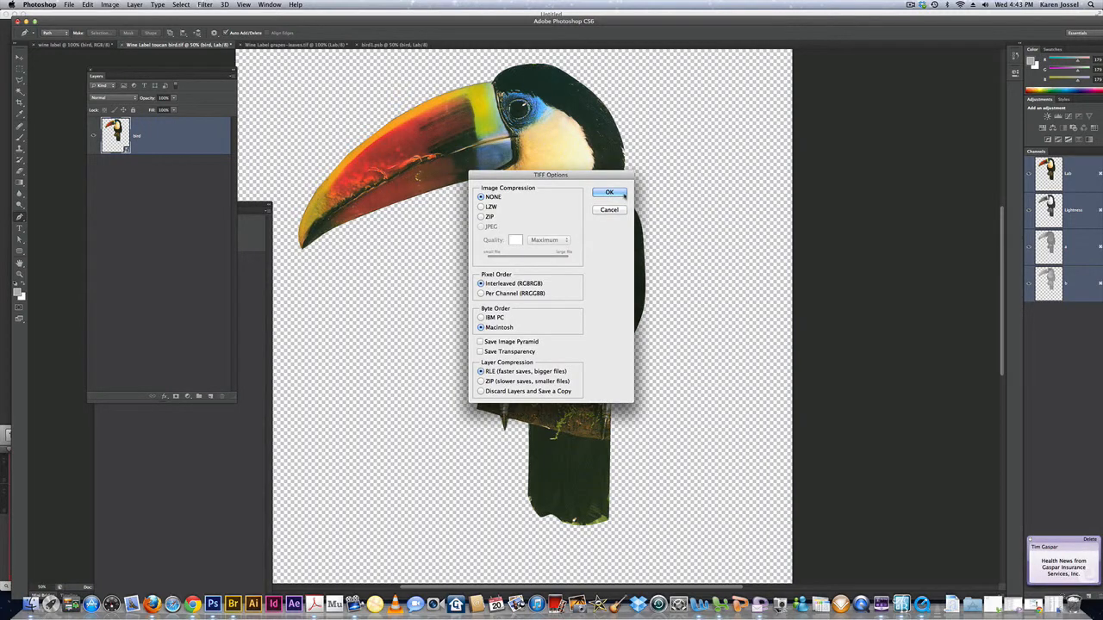
left_click(621, 193)
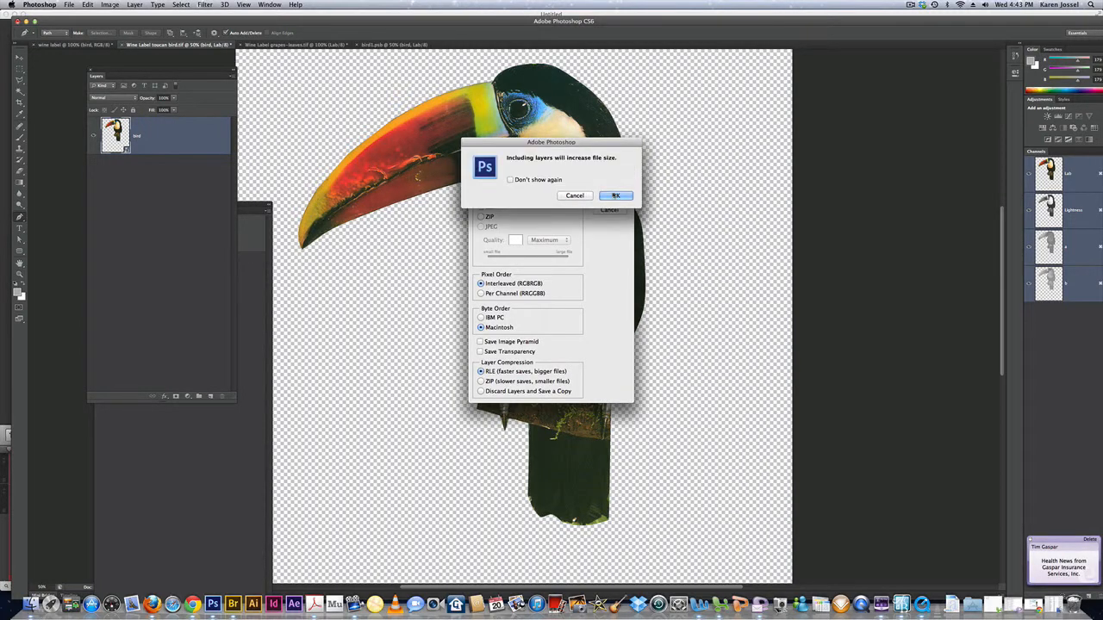
left_click(622, 197)
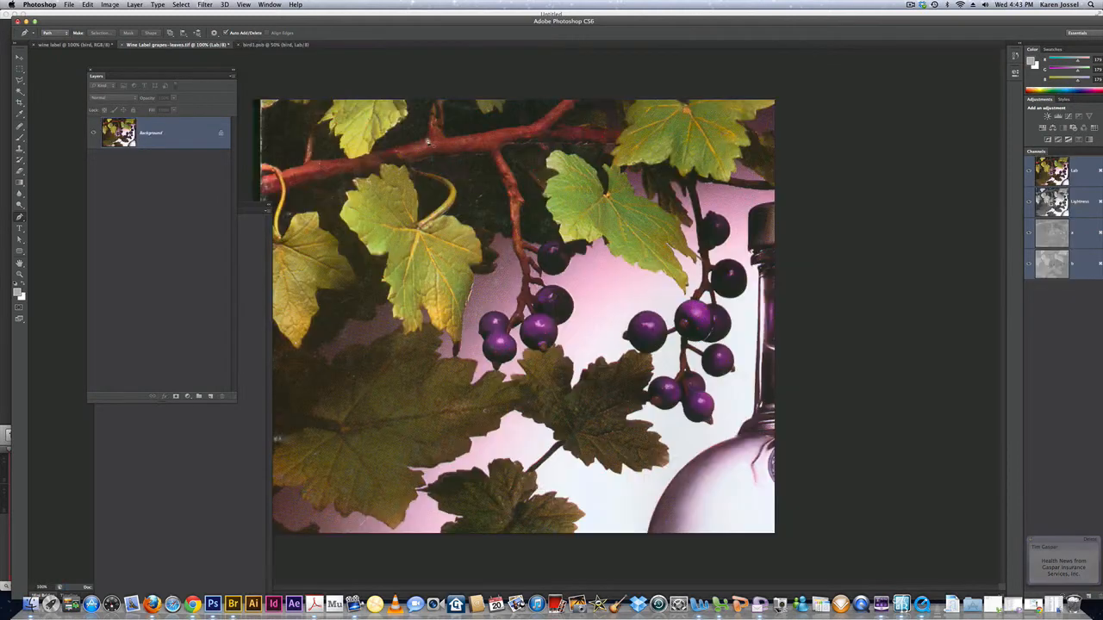
Step: Close the bird1.psb contents document and return to the wine label document
left_click(244, 44)
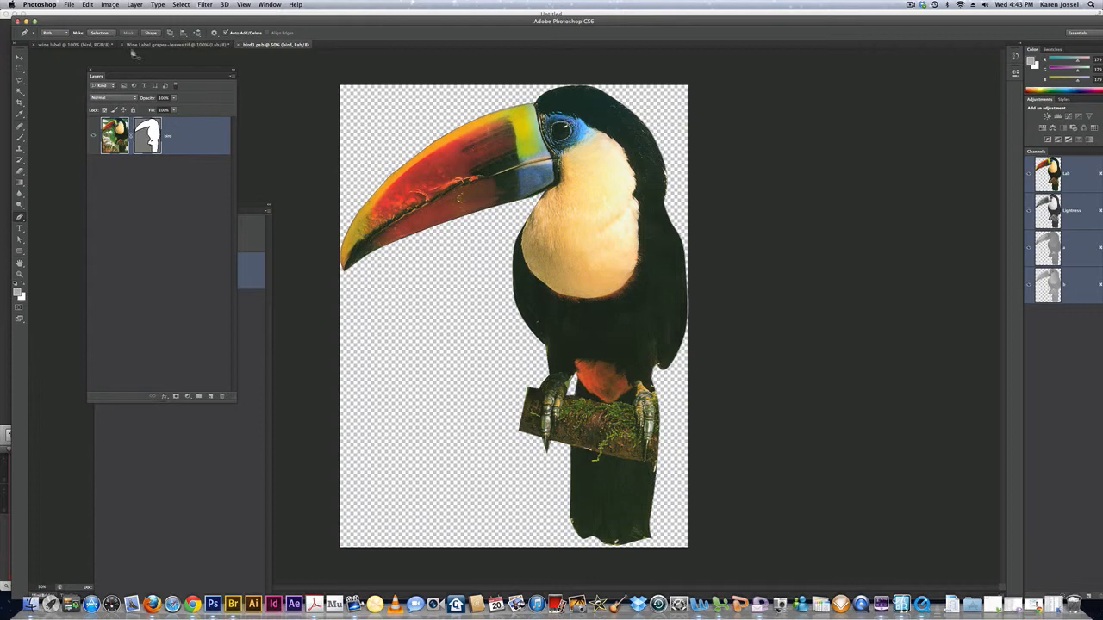
left_click(225, 46)
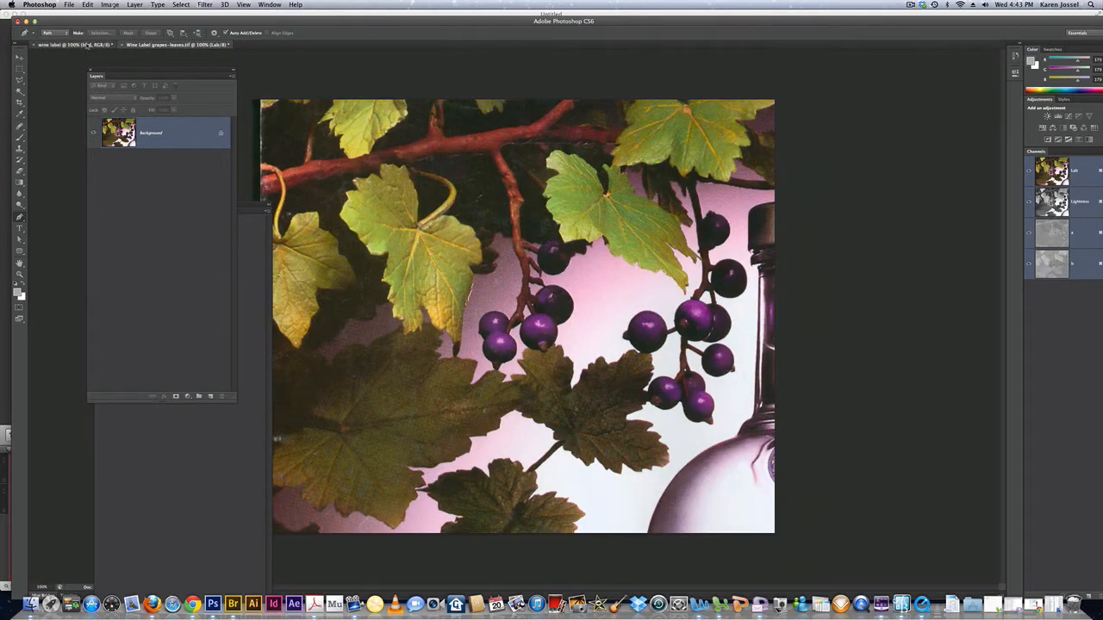
left_click(90, 44)
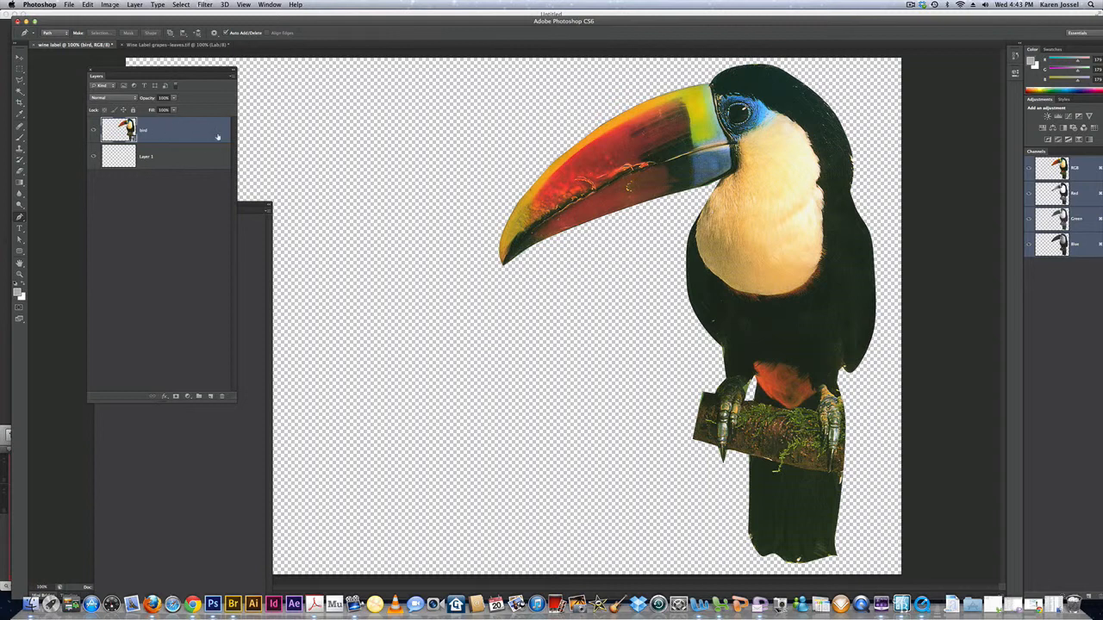